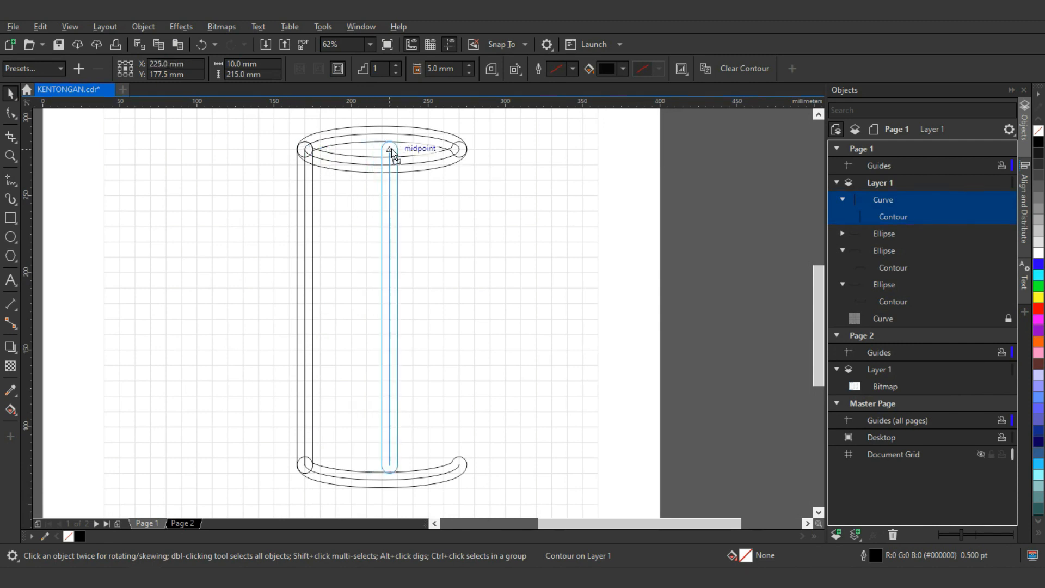
Place a copy of the contoured vertical line at the right end of the cylinder's rim.
{"action": "right_click", "coordinate": [460, 150]}
{"action": "left_click", "coordinate": [689, 202]}
{"action": "left_click_drag", "start_coordinate": [407, 282], "coordinate": [429, 282]}
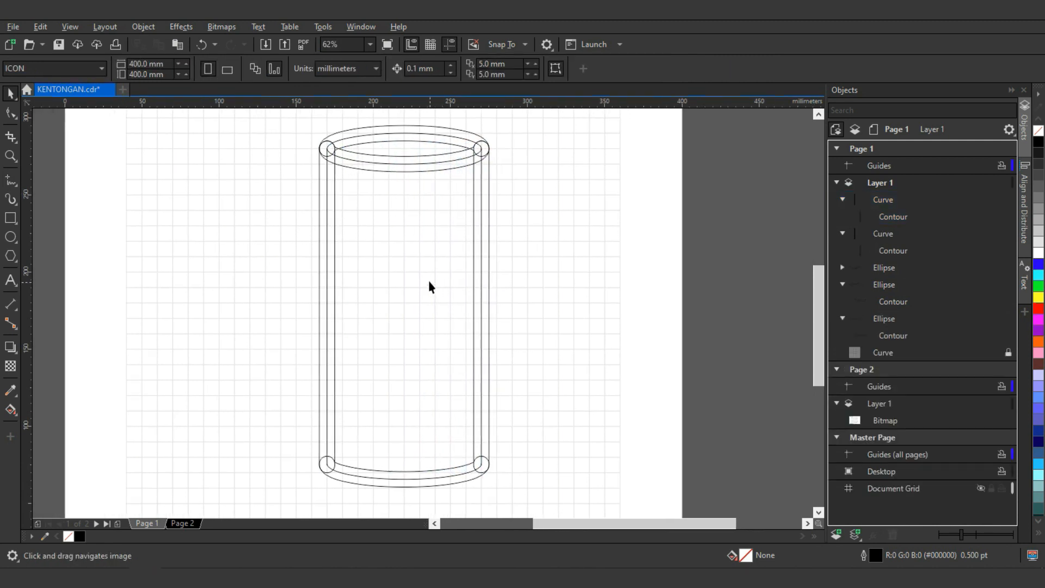
Draw a 160 mm vertical line inside the cylinder at X 205 mm and repeat the 5 mm contour on it.
{"action": "scroll", "coordinate": [401, 196], "scroll_direction": "up", "scroll_amount": 2}
{"action": "key", "text": "F5"}
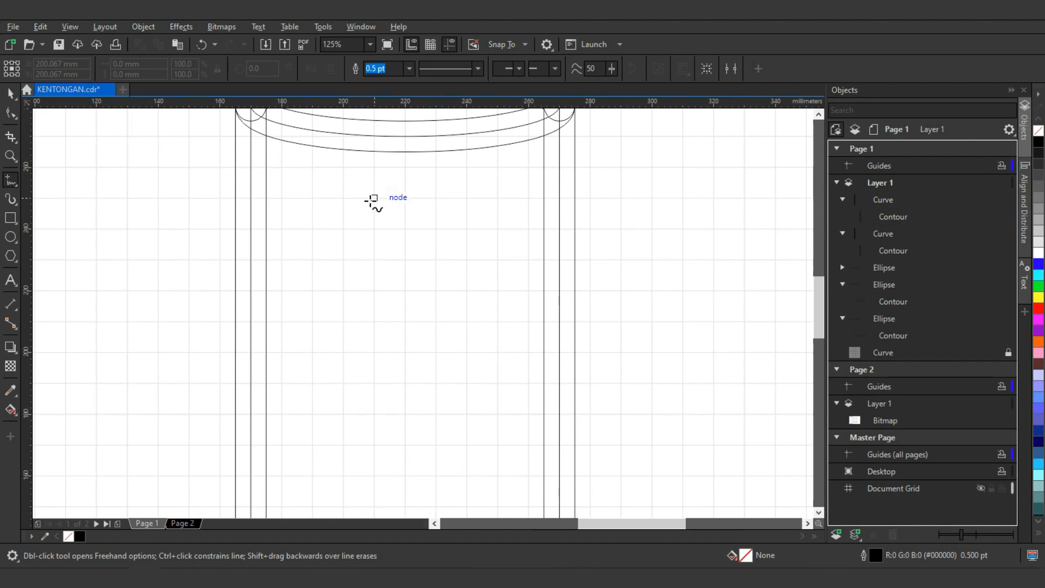
{"action": "left_click", "coordinate": [363, 209]}
{"action": "scroll", "coordinate": [370, 164], "scroll_direction": "down", "scroll_amount": 4}
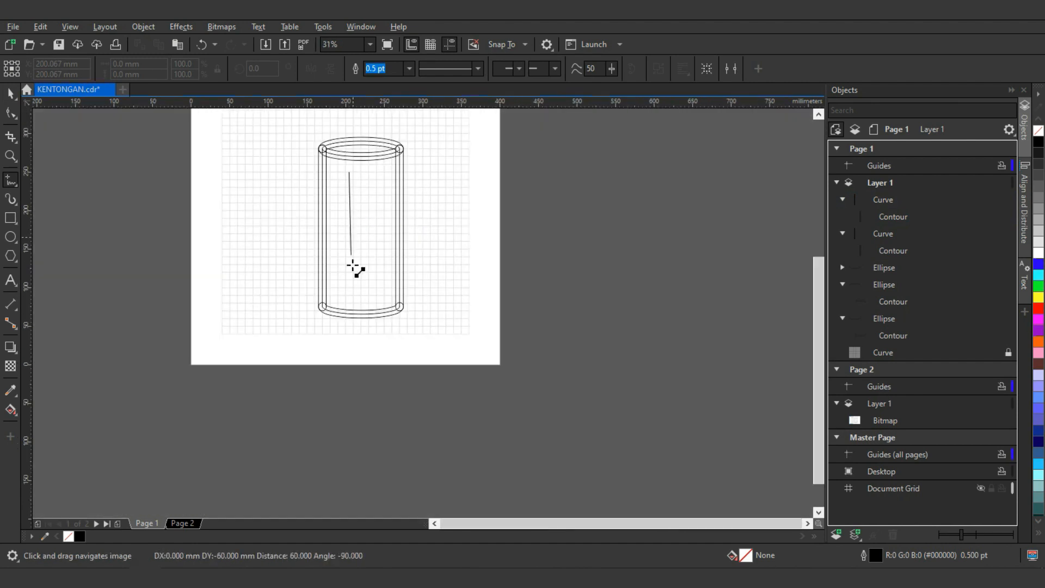
{"action": "scroll", "coordinate": [349, 283], "scroll_direction": "up", "scroll_amount": 3}
{"action": "left_click", "coordinate": [345, 283]}
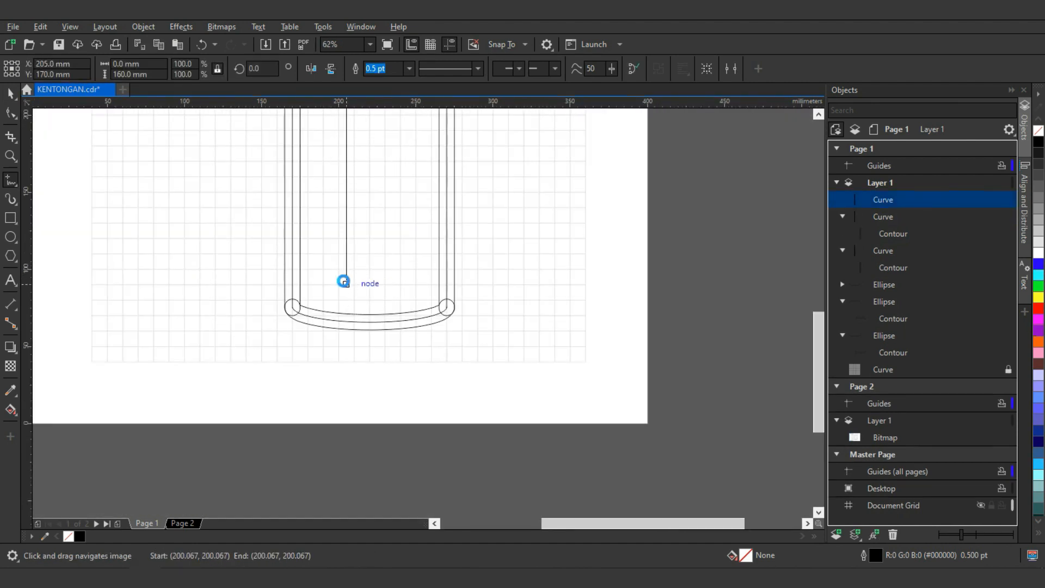
{"action": "key", "text": "ctrl+r"}
{"action": "scroll", "coordinate": [347, 264], "scroll_direction": "down", "scroll_amount": 1}
{"action": "left_click_drag", "start_coordinate": [348, 263], "coordinate": [356, 313]}
{"action": "scroll", "coordinate": [359, 203], "scroll_direction": "up", "scroll_amount": 1}
Lower the upper end node of the inner vertical line by about 10 mm.
{"action": "key", "text": "space"}
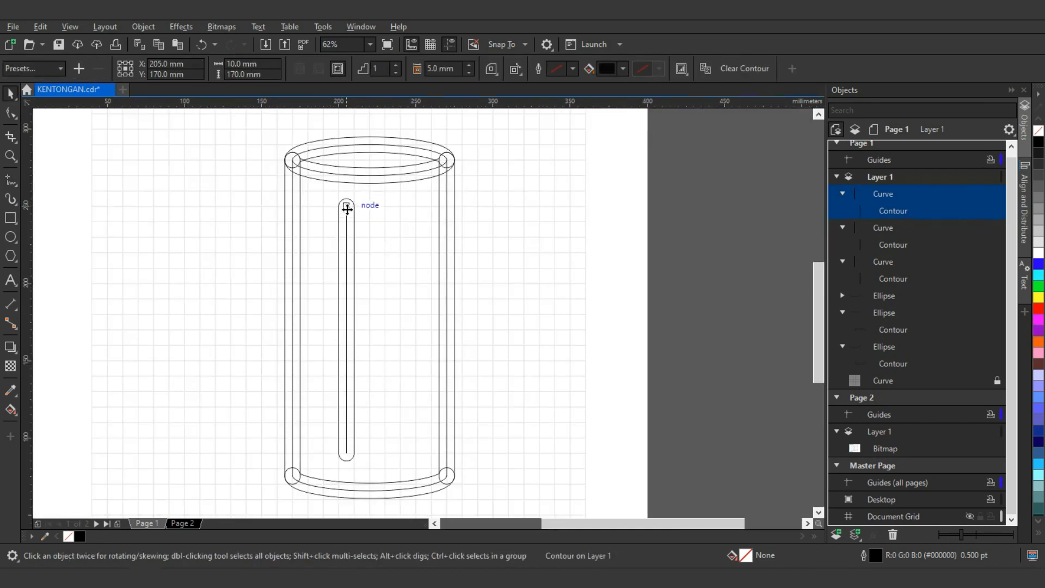
{"action": "left_click", "coordinate": [343, 209]}
{"action": "scroll", "coordinate": [341, 211], "scroll_direction": "up", "scroll_amount": 3}
{"action": "key", "text": "F10"}
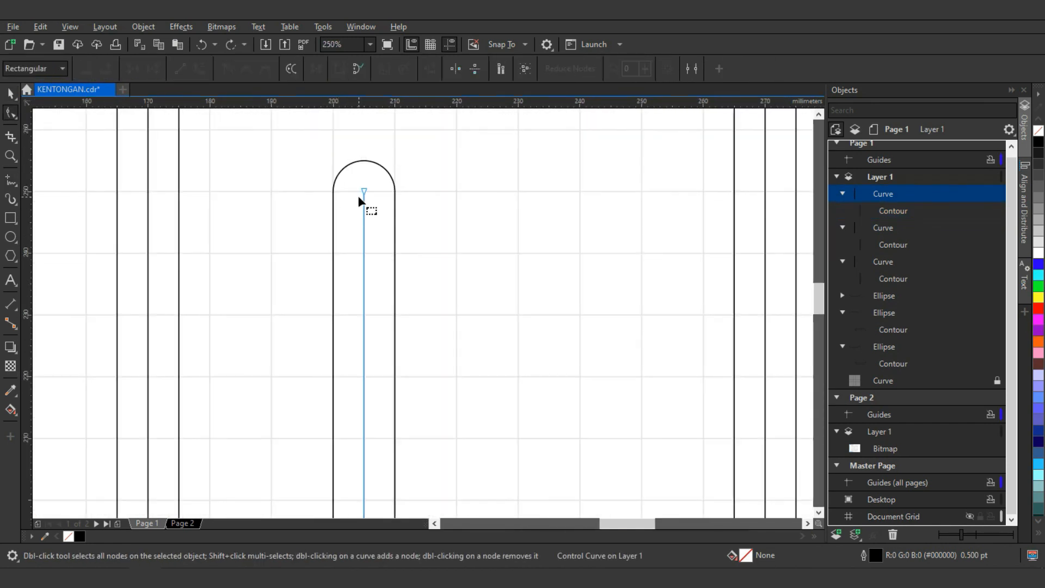
{"action": "mouse_move", "coordinate": [363, 192]}
{"action": "left_mouse_down"}
{"action": "mouse_move", "coordinate": [365, 253]}
{"action": "mouse_move", "coordinate": [365, 172]}
{"action": "mouse_move", "coordinate": [485, 172]}
{"action": "mouse_move", "coordinate": [439, 172]}
{"action": "mouse_move", "coordinate": [454, 172]}
{"action": "mouse_move", "coordinate": [420, 265]}
{"action": "mouse_move", "coordinate": [363, 257]}
{"action": "mouse_move", "coordinate": [454, 257]}
{"action": "mouse_move", "coordinate": [429, 306]}
{"action": "left_mouse_up"}
{"action": "scroll", "coordinate": [365, 253], "scroll_direction": "down", "scroll_amount": 1}
Place a copy of the contoured inner line 30 mm to its right.
{"action": "key", "text": "space"}
{"action": "right_click", "coordinate": [454, 172]}
{"action": "key", "text": "Escape"}
Draw a 30 mm circle between the two inner lines and turn it into an upper semicircular arc.
{"action": "key", "text": "F5"}
{"action": "key", "text": "F7"}
{"action": "key", "text": "F10"}
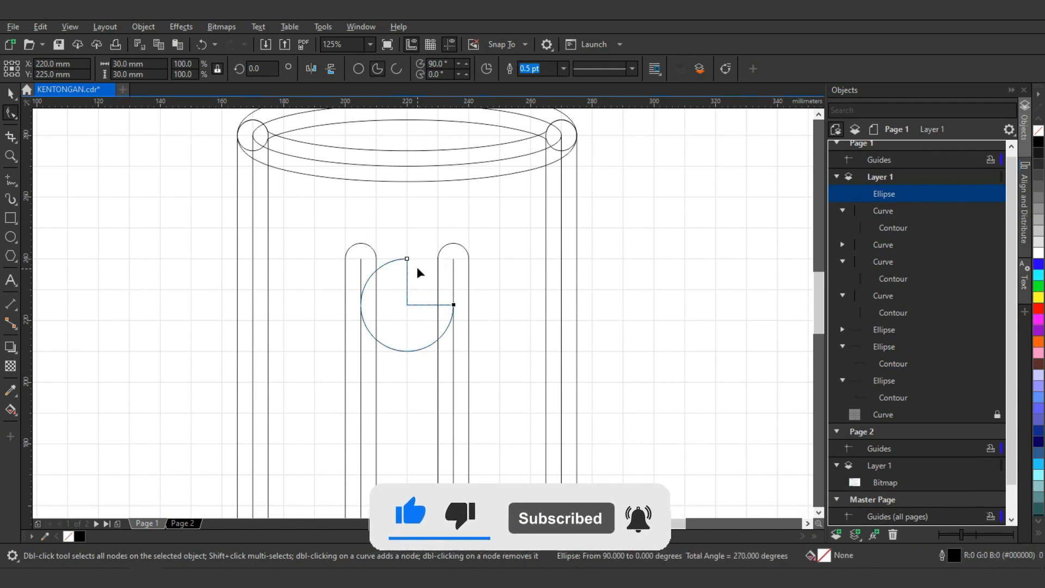
{"action": "left_click_drag", "start_coordinate": [410, 259], "coordinate": [390, 303]}
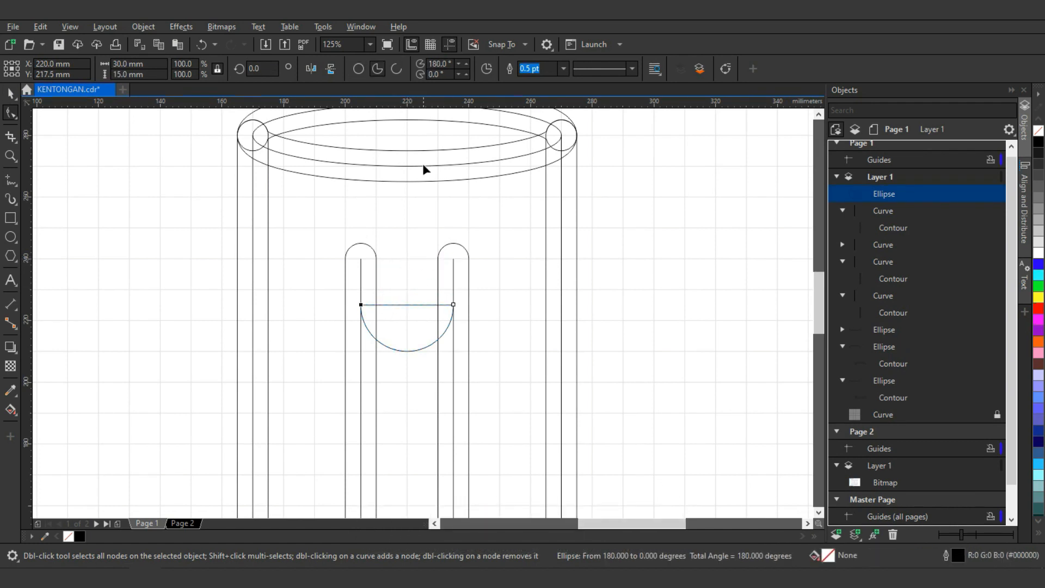
{"action": "left_click", "coordinate": [486, 69]}
Repeat the 5 mm contour on the semicircular arc and move it onto the upper ends of the inner lines.
{"action": "key", "text": "ctrl+r"}
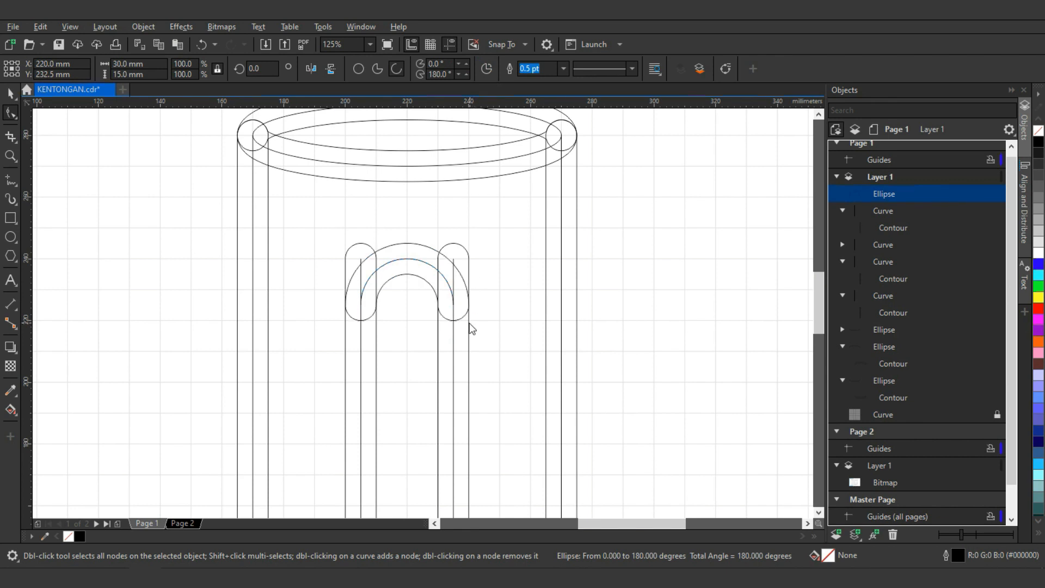
{"action": "left_click", "coordinate": [470, 326]}
{"action": "key", "text": "space"}
{"action": "left_click", "coordinate": [433, 289]}
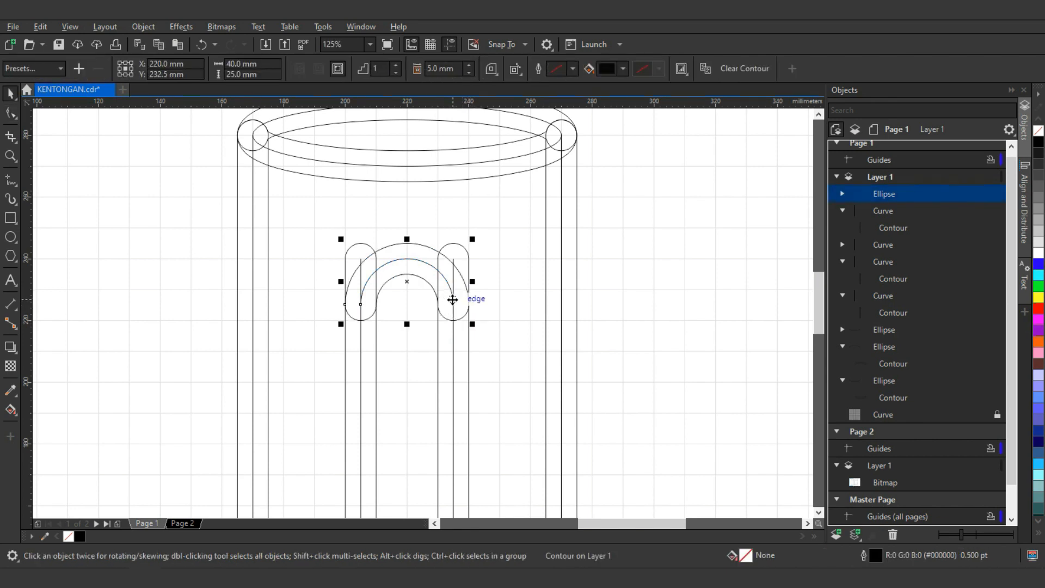
{"action": "left_click_drag", "start_coordinate": [452, 307], "coordinate": [454, 262]}
Make a vertically mirrored copy of the contoured arc and move it onto the lower ends of the inner lines.
{"action": "left_click_drag", "start_coordinate": [409, 191], "coordinate": [410, 296]}
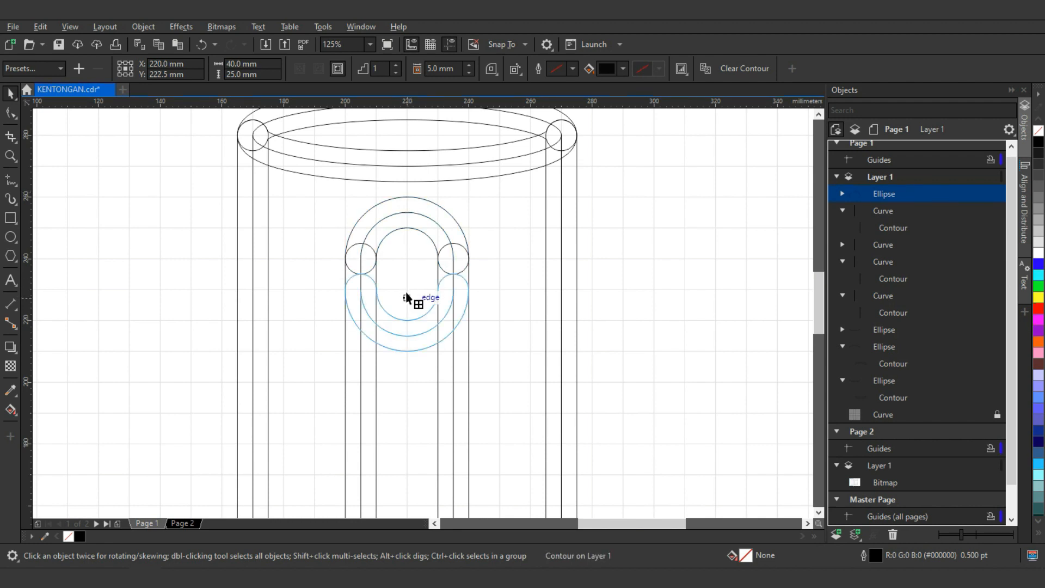
{"action": "scroll", "coordinate": [411, 296], "scroll_direction": "down", "scroll_amount": 3}
{"action": "scroll", "coordinate": [422, 229], "scroll_direction": "down", "scroll_amount": 2}
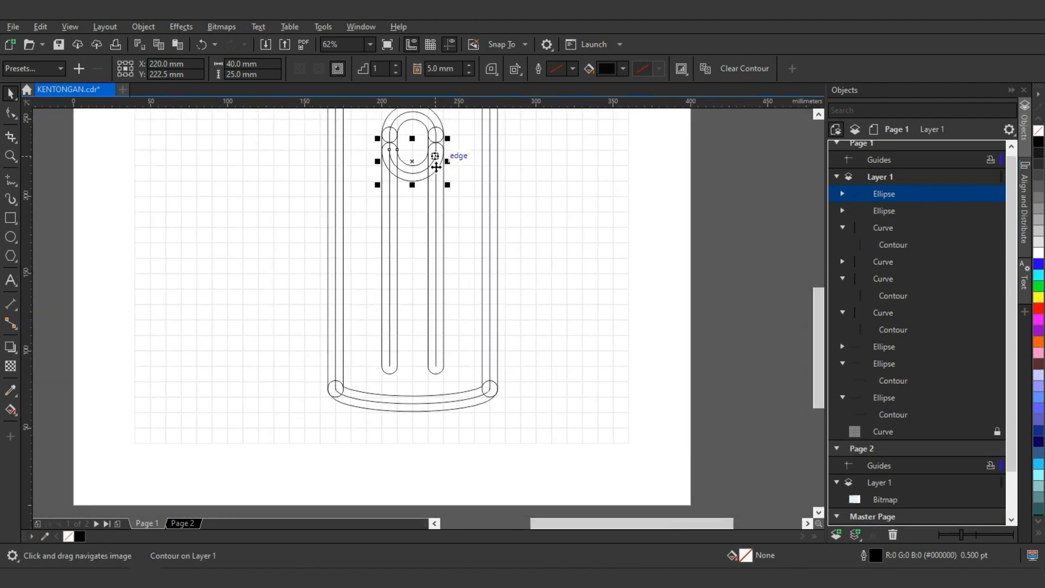
{"action": "left_click_drag", "start_coordinate": [427, 169], "coordinate": [441, 356]}
{"action": "scroll", "coordinate": [439, 357], "scroll_direction": "up", "scroll_amount": 3}
{"action": "scroll", "coordinate": [439, 381], "scroll_direction": "down", "scroll_amount": 3}
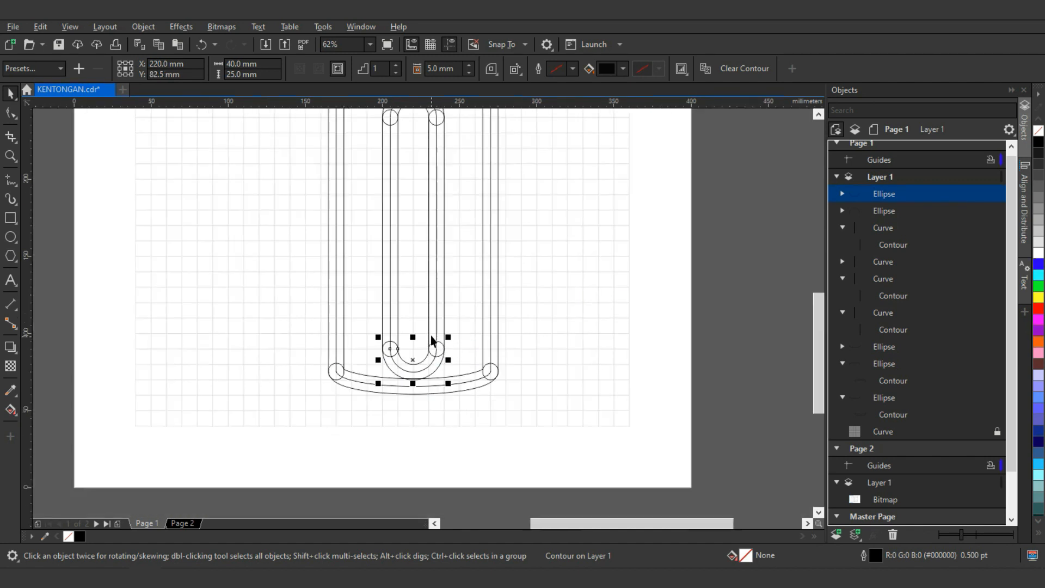
Move the lower arc up 20 mm and the upper arc down 10 mm.
{"action": "left_click_drag", "start_coordinate": [439, 424], "coordinate": [435, 384]}
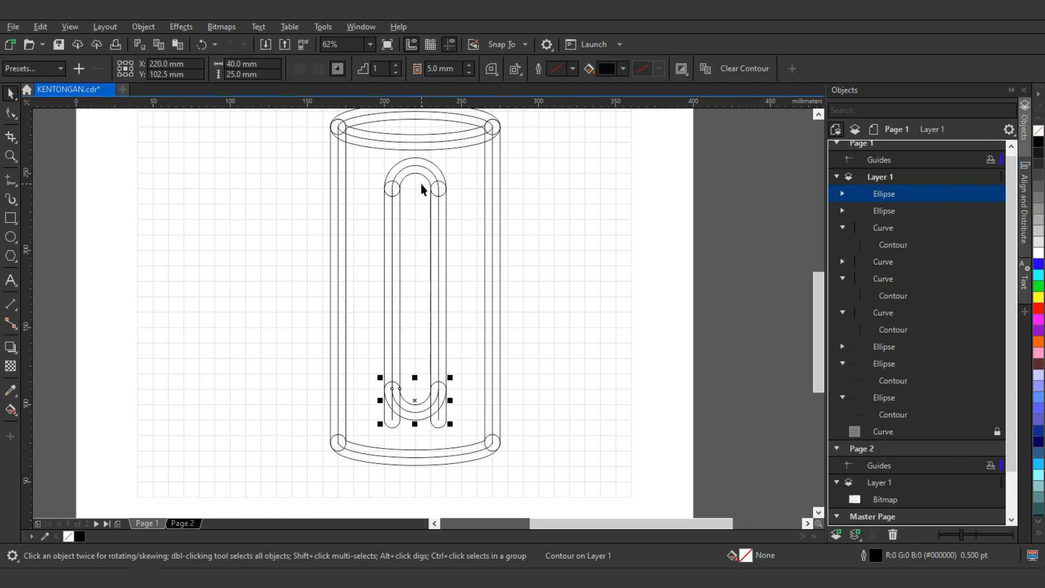
{"action": "left_click", "coordinate": [431, 169]}
{"action": "mouse_move", "coordinate": [440, 188]}
{"action": "left_mouse_down"}
{"action": "mouse_move", "coordinate": [438, 221]}
{"action": "mouse_move", "coordinate": [443, 202]}
{"action": "mouse_move", "coordinate": [442, 220]}
{"action": "mouse_move", "coordinate": [423, 184]}
{"action": "left_mouse_up"}
{"action": "scroll", "coordinate": [436, 209], "scroll_direction": "up", "scroll_amount": 1}
{"action": "scroll", "coordinate": [444, 179], "scroll_direction": "down", "scroll_amount": 1}
{"action": "scroll", "coordinate": [441, 220], "scroll_direction": "up", "scroll_amount": 1}
Select the upper end nodes of both inner lines.
{"action": "key", "text": "F10"}
{"action": "left_click", "coordinate": [379, 270]}
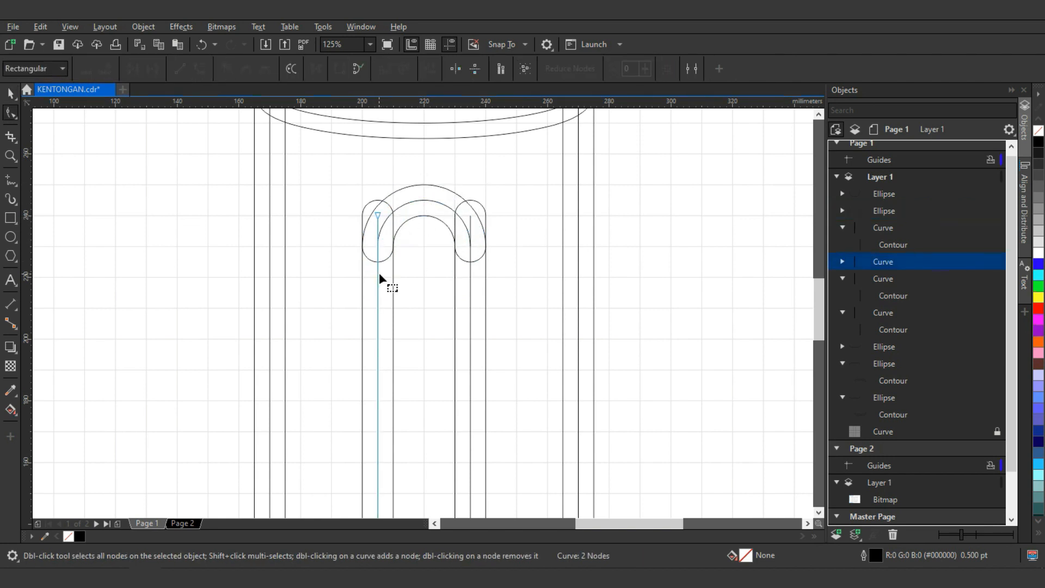
{"action": "left_click", "coordinate": [467, 271], "text": "shift"}
{"action": "scroll", "coordinate": [481, 232], "scroll_direction": "up", "scroll_amount": 1}
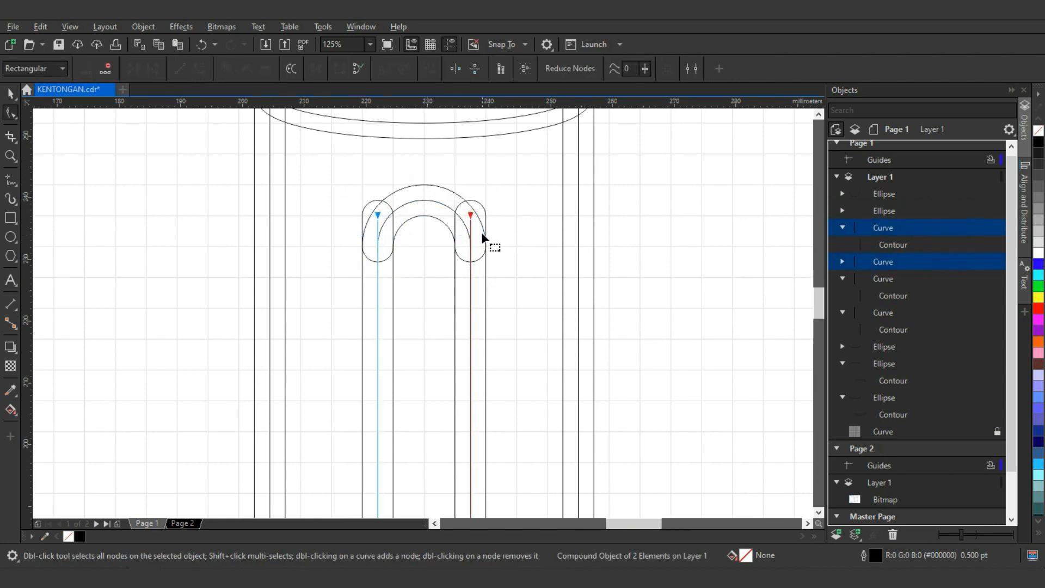
{"action": "left_click_drag", "start_coordinate": [459, 197], "coordinate": [459, 260]}
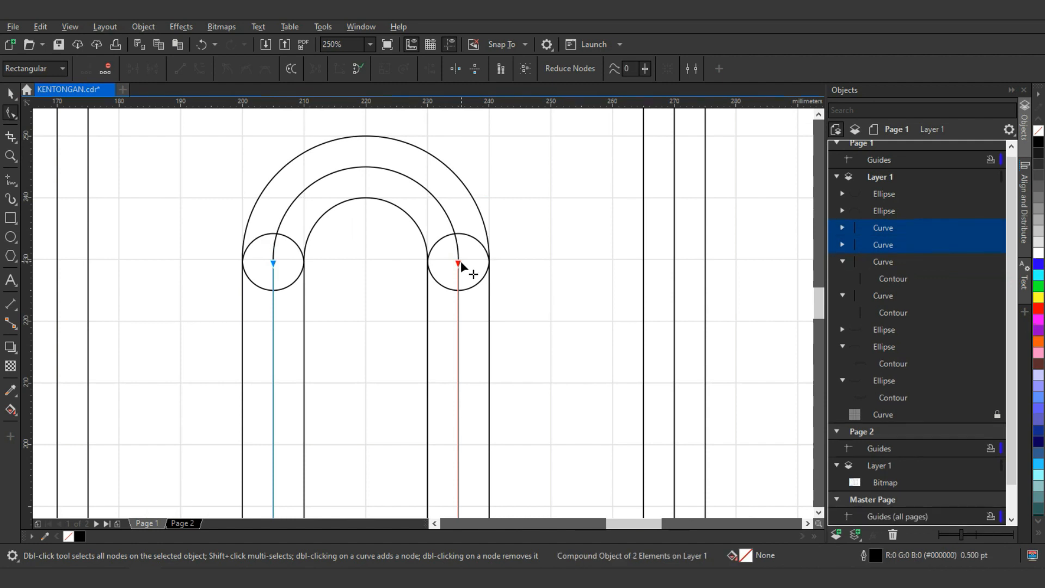
{"action": "key", "text": "ctrl+z"}
{"action": "left_click_drag", "start_coordinate": [457, 198], "coordinate": [456, 239]}
{"action": "key", "text": "ctrl+z"}
Shorten both inner lines so that their upper and lower end nodes meet the ends of the two arcs.
{"action": "left_click_drag", "start_coordinate": [230, 147], "coordinate": [459, 260]}
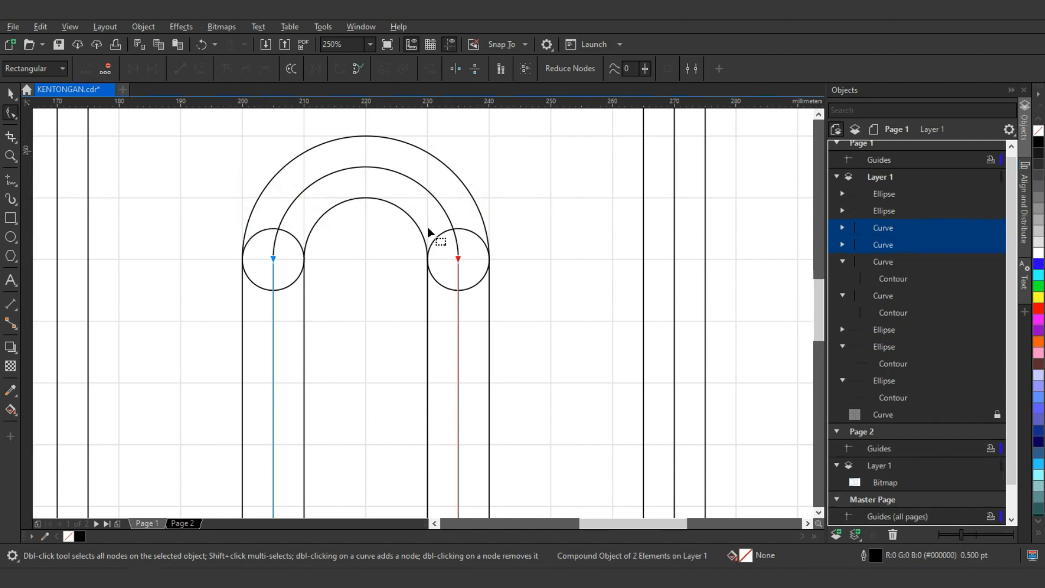
{"action": "scroll", "coordinate": [428, 233], "scroll_direction": "down", "scroll_amount": 4}
{"action": "scroll", "coordinate": [427, 381], "scroll_direction": "up", "scroll_amount": 2}
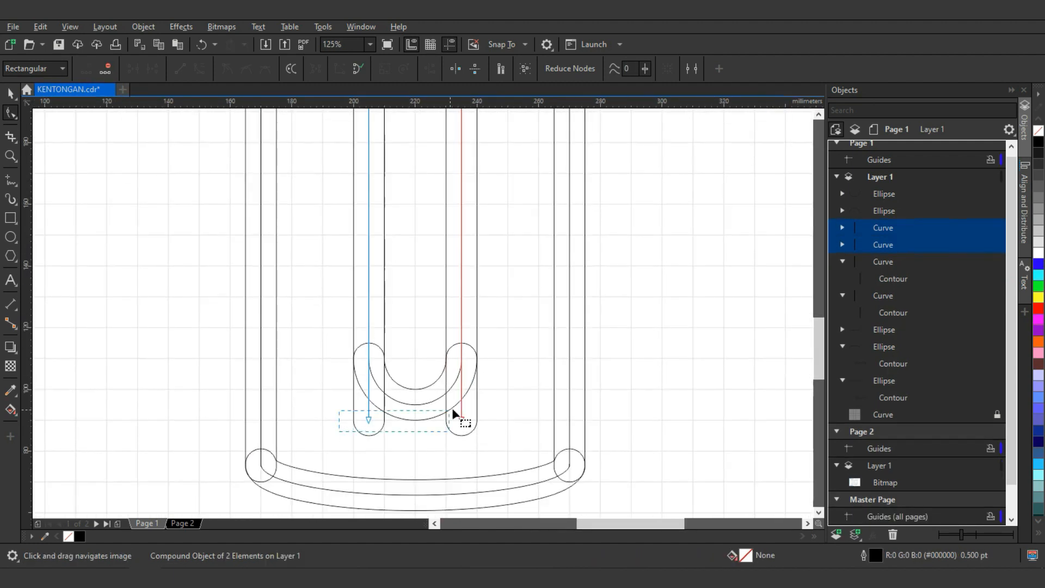
{"action": "left_click_drag", "start_coordinate": [462, 424], "coordinate": [425, 355]}
{"action": "scroll", "coordinate": [444, 354], "scroll_direction": "down", "scroll_amount": 2}
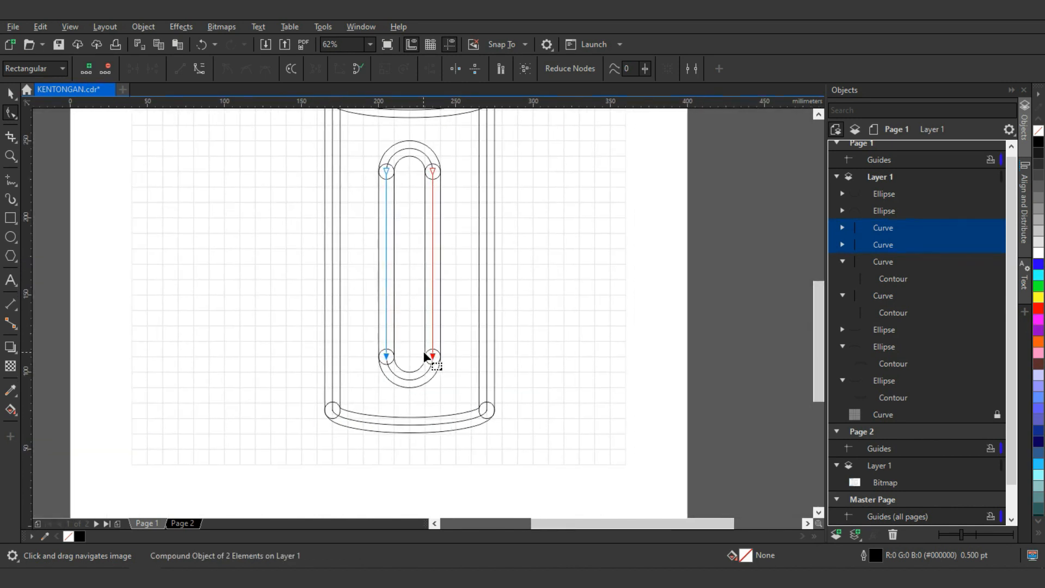
Move the whole cylinder drawing down so that its base rests on the lower edge of the grid.
{"action": "key", "text": "space"}
{"action": "left_click", "coordinate": [492, 280]}
{"action": "scroll", "coordinate": [492, 279], "scroll_direction": "down", "scroll_amount": 1}
{"action": "left_click_drag", "start_coordinate": [493, 280], "coordinate": [431, 316]}
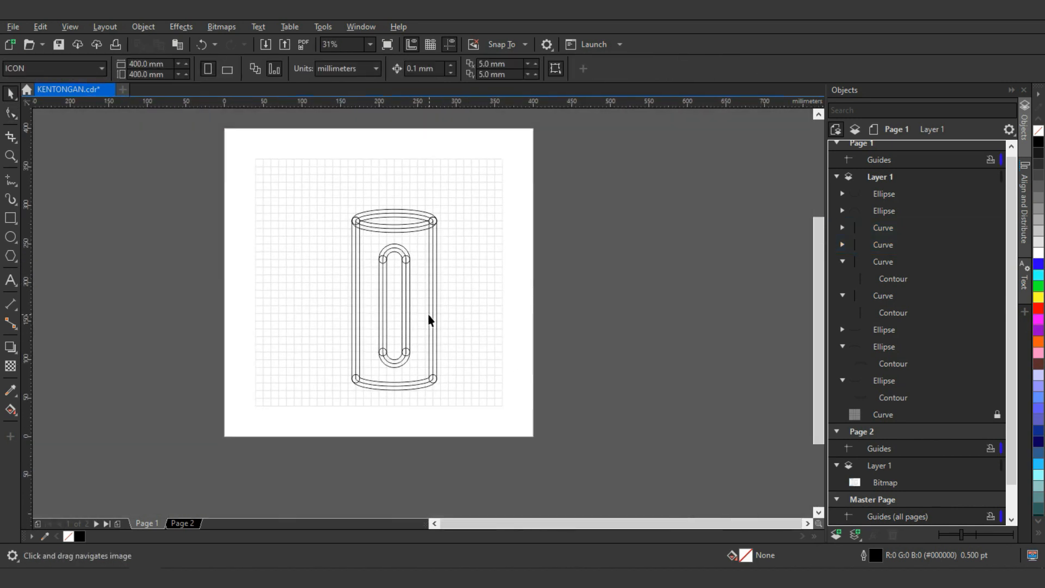
{"action": "left_click_drag", "start_coordinate": [404, 260], "coordinate": [397, 293]}
{"action": "left_click_drag", "start_coordinate": [417, 328], "coordinate": [422, 303]}
{"action": "key", "text": "space"}
{"action": "scroll", "coordinate": [396, 412], "scroll_direction": "up", "scroll_amount": 3}
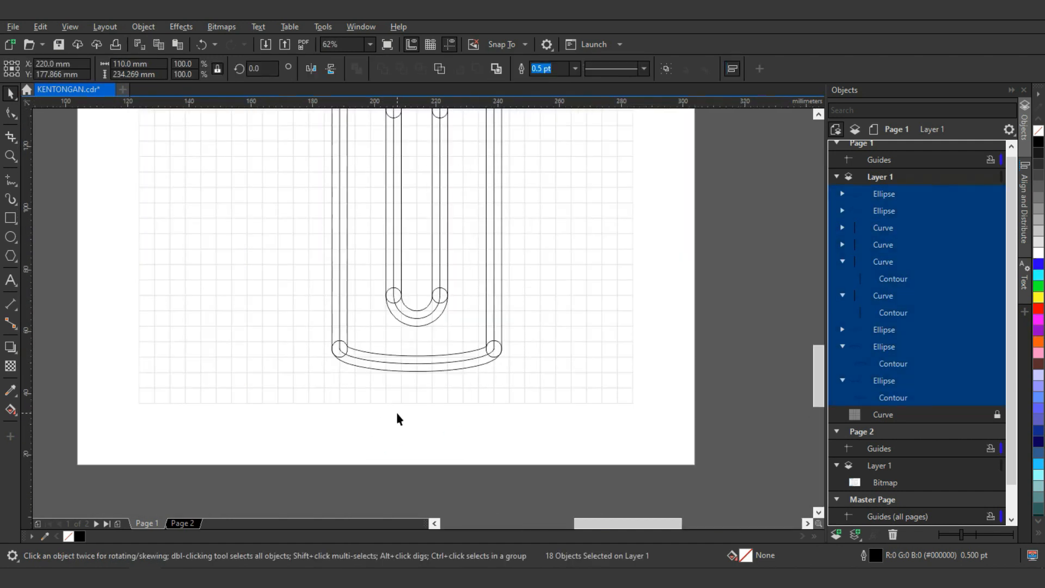
{"action": "left_click_drag", "start_coordinate": [443, 330], "coordinate": [443, 394]}
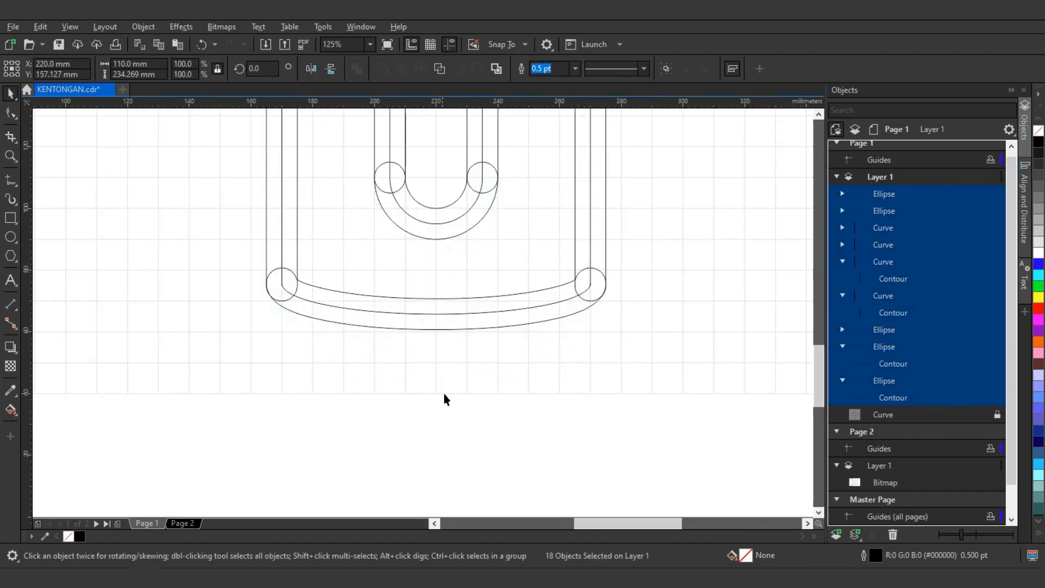
Create a reduced copy of the rim's back arc, about 43 mm wide, anchored at its right end.
{"action": "scroll", "coordinate": [443, 393], "scroll_direction": "down", "scroll_amount": 1}
{"action": "left_click_drag", "start_coordinate": [434, 231], "coordinate": [427, 368]}
{"action": "scroll", "coordinate": [427, 368], "scroll_direction": "down", "scroll_amount": 1}
{"action": "left_click_drag", "start_coordinate": [430, 279], "coordinate": [412, 328]}
{"action": "scroll", "coordinate": [459, 239], "scroll_direction": "up", "scroll_amount": 1}
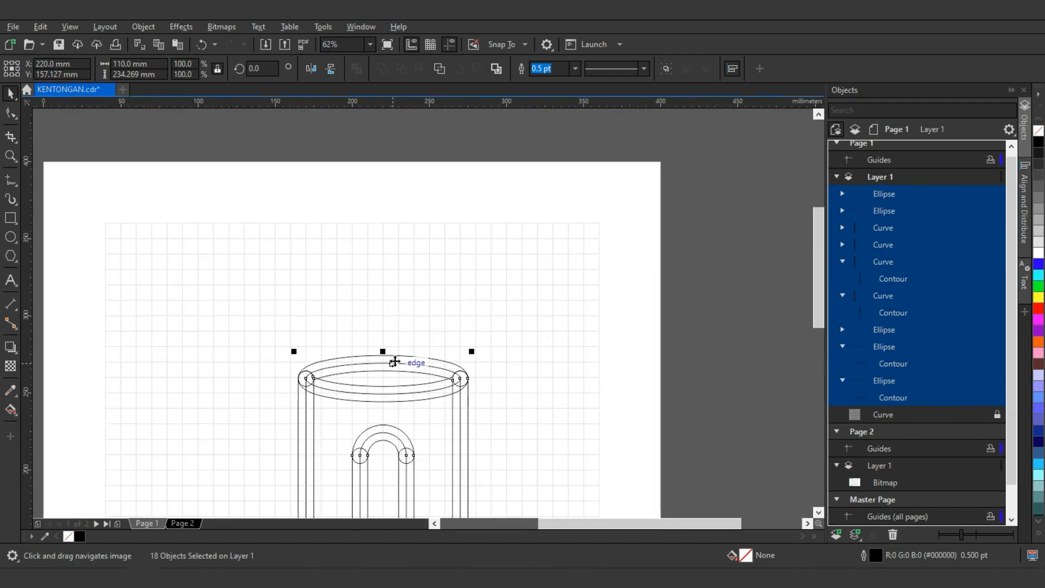
{"action": "left_click", "coordinate": [419, 371]}
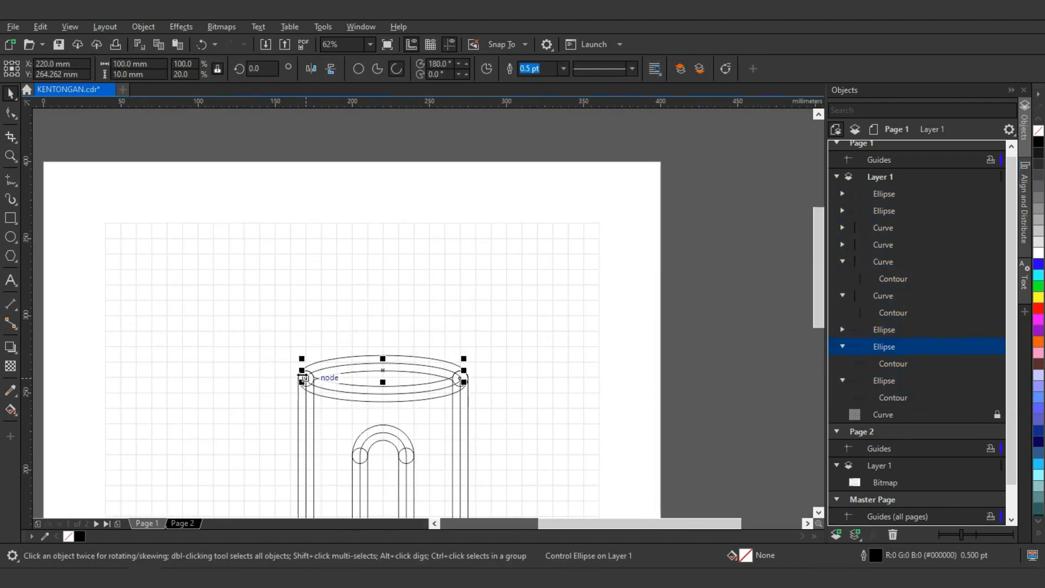
{"action": "mouse_move", "coordinate": [304, 382]}
{"action": "left_mouse_down"}
{"action": "mouse_move", "coordinate": [343, 358]}
{"action": "mouse_move", "coordinate": [321, 371]}
{"action": "mouse_move", "coordinate": [326, 382]}
{"action": "left_mouse_up"}
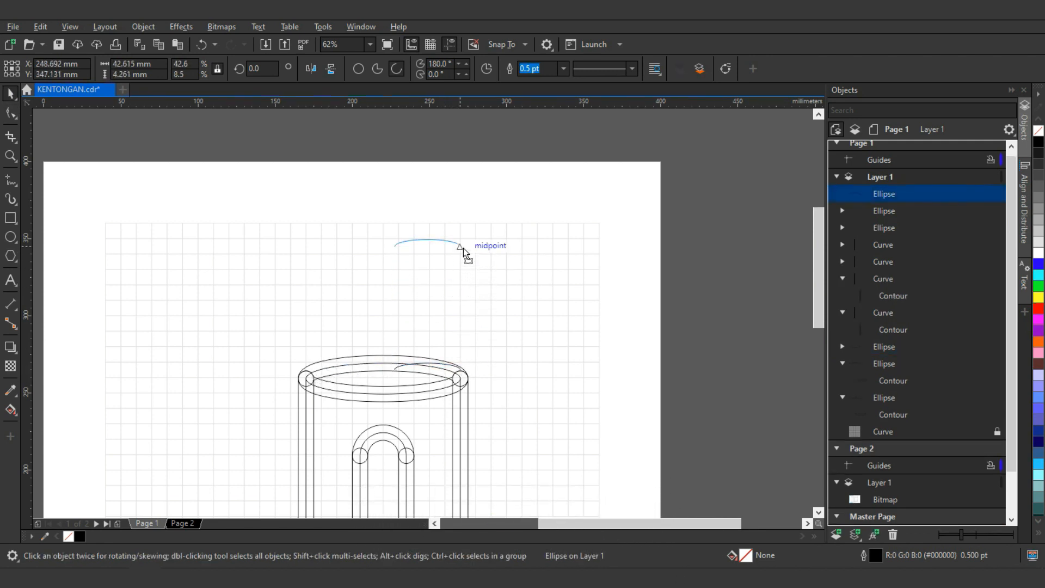
Raise the small arc to the upper edge of the grid and give it the 5 mm contour.
{"action": "left_click_drag", "start_coordinate": [464, 252], "coordinate": [464, 244]}
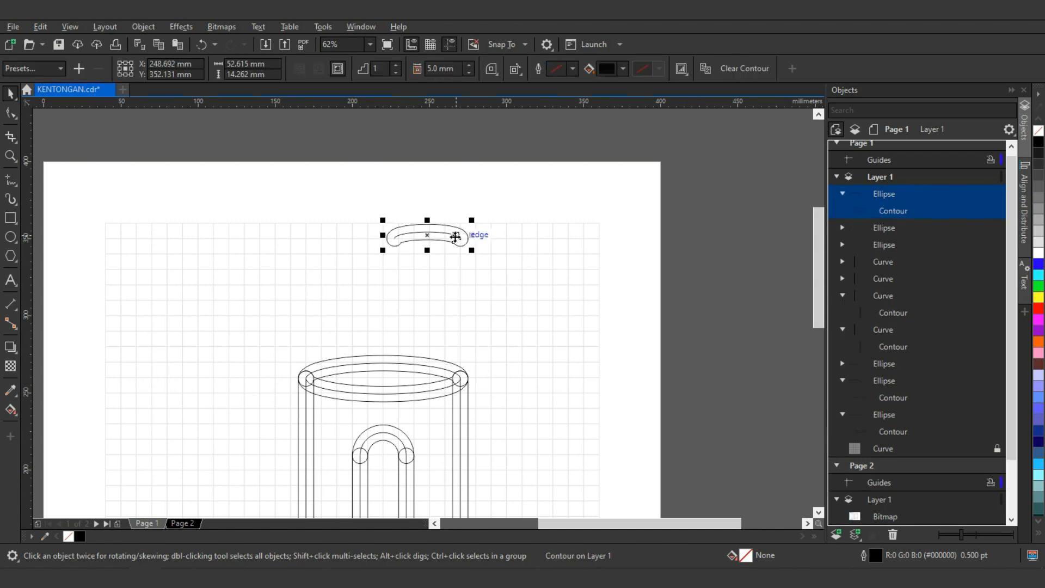
{"action": "scroll", "coordinate": [440, 233], "scroll_direction": "up", "scroll_amount": 3}
{"action": "left_click_drag", "start_coordinate": [418, 217], "coordinate": [416, 261]}
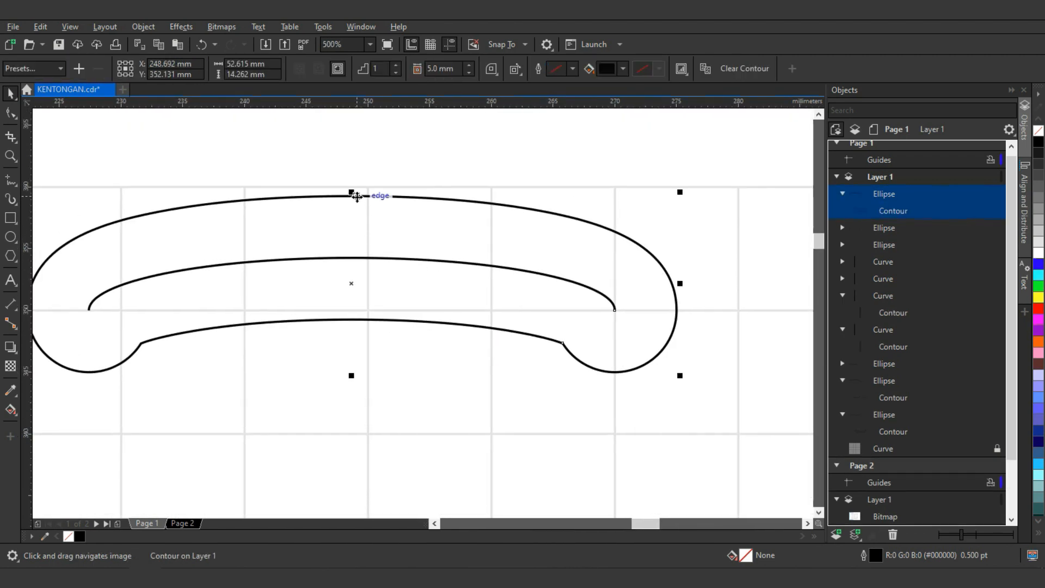
{"action": "left_click_drag", "start_coordinate": [361, 197], "coordinate": [361, 188]}
{"action": "scroll", "coordinate": [361, 188], "scroll_direction": "down", "scroll_amount": 1}
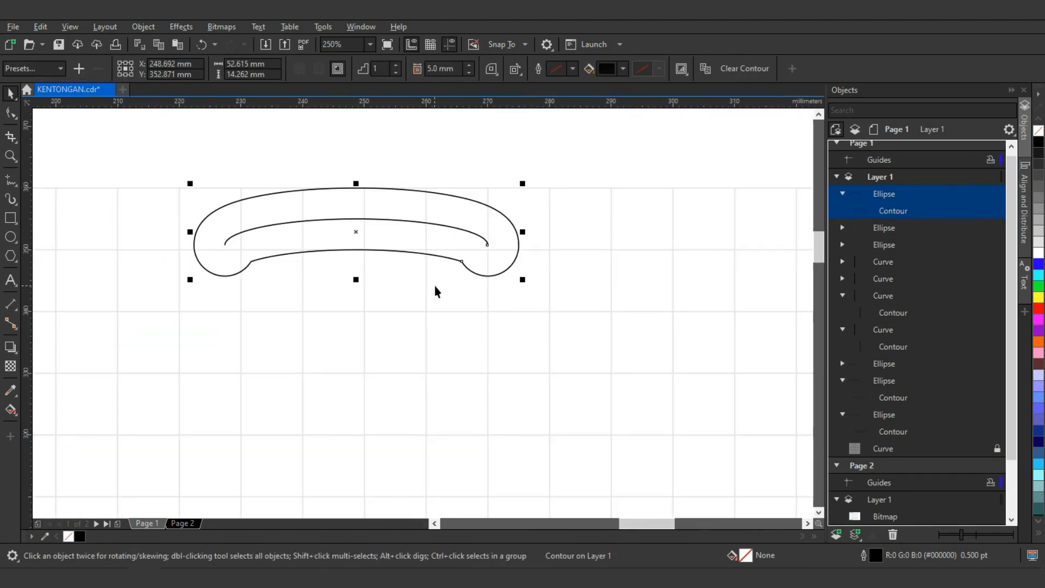
Draw a vertical line about 91 mm long from the small arc's right end to the rim and repeat the contour.
{"action": "left_click_drag", "start_coordinate": [434, 286], "coordinate": [416, 226]}
{"action": "key", "text": "F5"}
{"action": "scroll", "coordinate": [451, 214], "scroll_direction": "down", "scroll_amount": 1}
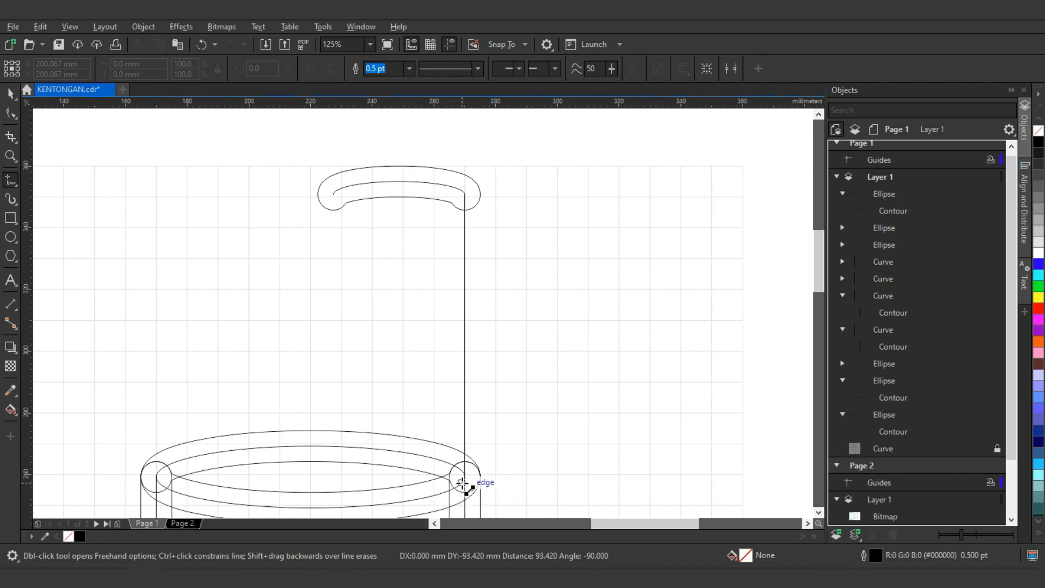
{"action": "left_click", "coordinate": [468, 477]}
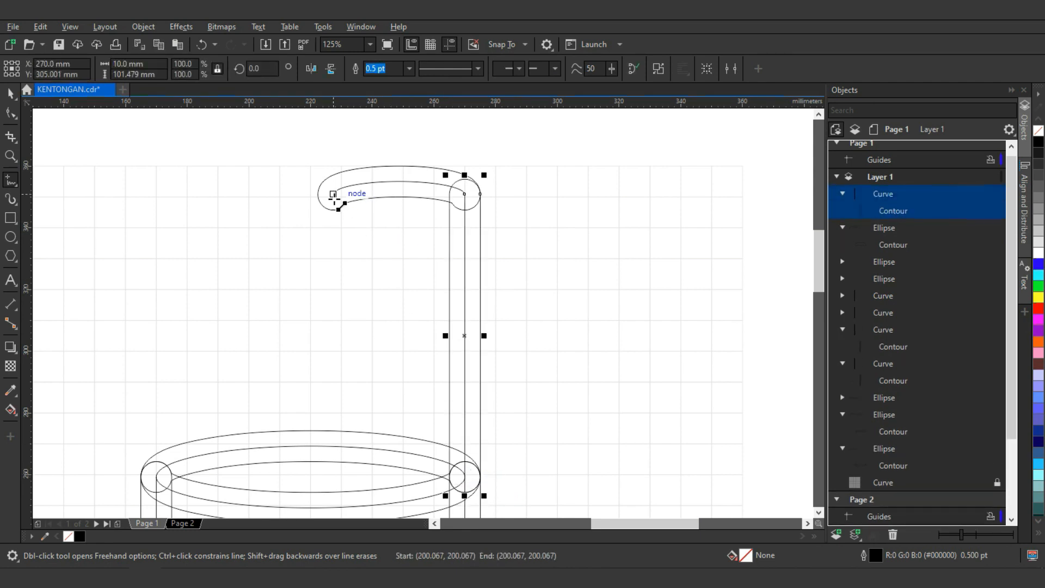
Draw a vertical line about 89 mm long down from the small arc's left end and repeat the contour on it.
{"action": "left_click", "coordinate": [334, 194]}
{"action": "left_click", "coordinate": [334, 467]}
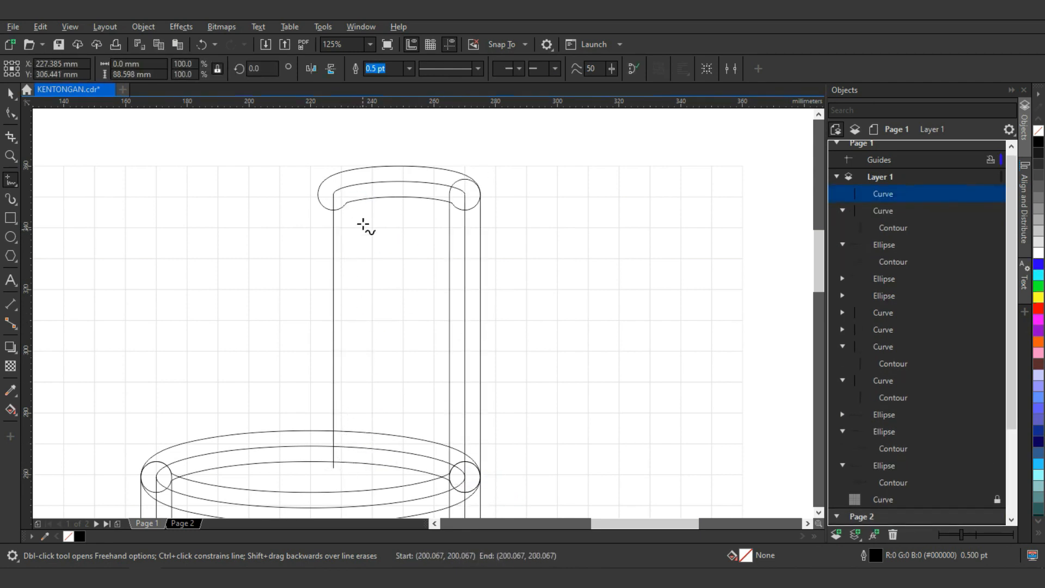
{"action": "key", "text": "ctrl+r"}
Raise the lower end node of the left handle line onto the middle curve of the rim's back edge.
{"action": "scroll", "coordinate": [349, 176], "scroll_direction": "up", "scroll_amount": 1}
{"action": "scroll", "coordinate": [349, 176], "scroll_direction": "down", "scroll_amount": 2}
{"action": "scroll", "coordinate": [328, 359], "scroll_direction": "up", "scroll_amount": 1}
{"action": "scroll", "coordinate": [338, 270], "scroll_direction": "up", "scroll_amount": 1}
{"action": "key", "text": "F10"}
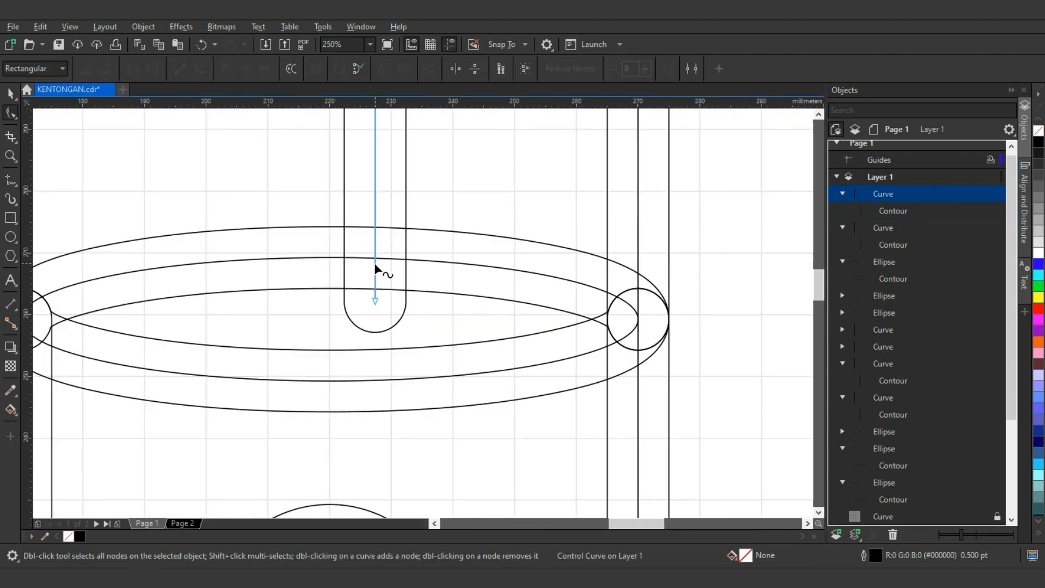
{"action": "mouse_move", "coordinate": [375, 301]}
{"action": "left_mouse_down"}
{"action": "mouse_move", "coordinate": [375, 257]}
{"action": "mouse_move", "coordinate": [376, 285]}
{"action": "left_mouse_up"}
Narrow the handle's upper arc to 30 mm wide and shift the left handle line to the arc's left end.
{"action": "scroll", "coordinate": [375, 258], "scroll_direction": "down", "scroll_amount": 2}
{"action": "left_click_drag", "start_coordinate": [392, 171], "coordinate": [385, 224]}
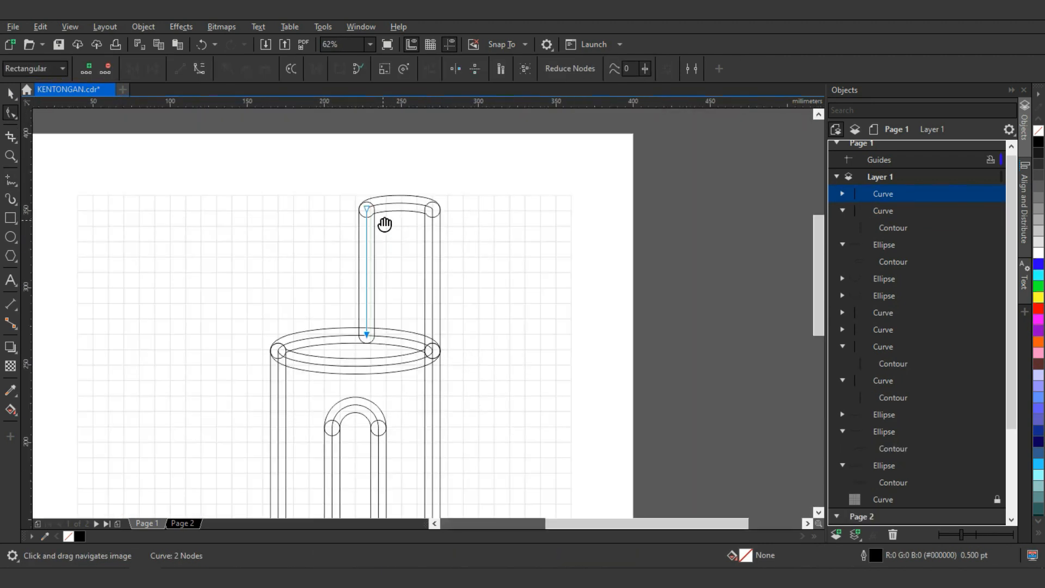
{"action": "scroll", "coordinate": [363, 200], "scroll_direction": "up", "scroll_amount": 1}
{"action": "key", "text": "space"}
{"action": "left_click", "coordinate": [363, 200]}
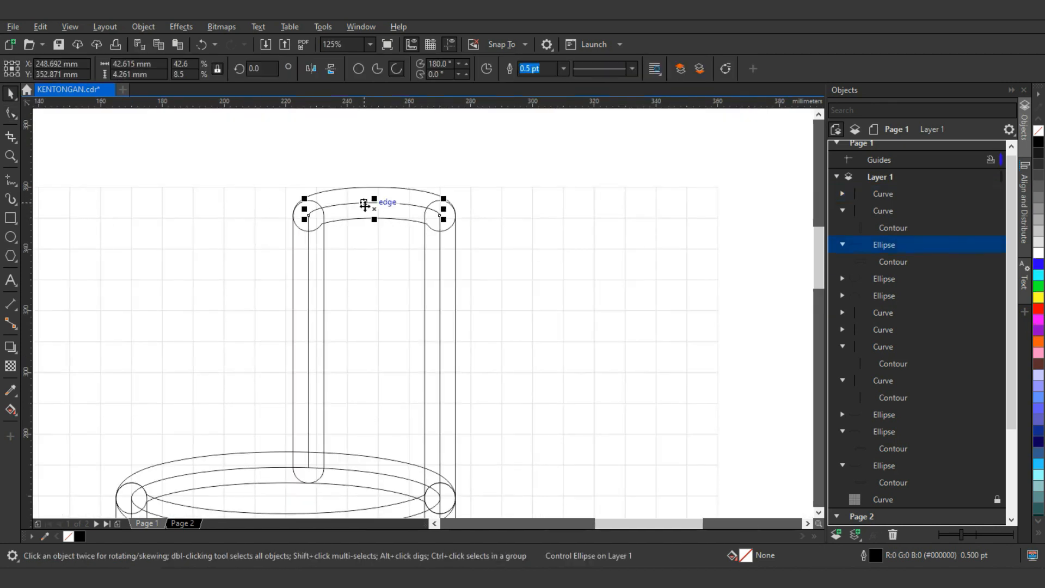
{"action": "left_click_drag", "start_coordinate": [305, 212], "coordinate": [352, 216]}
{"action": "left_click", "coordinate": [310, 222]}
{"action": "left_click", "coordinate": [526, 266]}
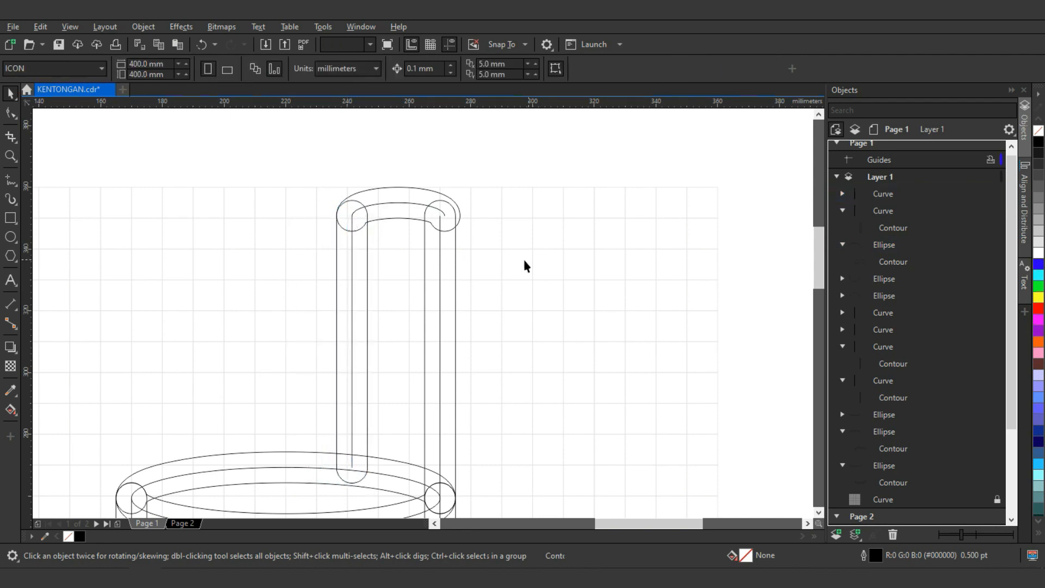
Move the handle's upper arc so its right end sits on the upper end of the right handle line.
{"action": "scroll", "coordinate": [443, 248], "scroll_direction": "down", "scroll_amount": 2}
{"action": "scroll", "coordinate": [439, 233], "scroll_direction": "up", "scroll_amount": 4}
{"action": "left_click", "coordinate": [440, 240]}
{"action": "key", "text": "F10"}
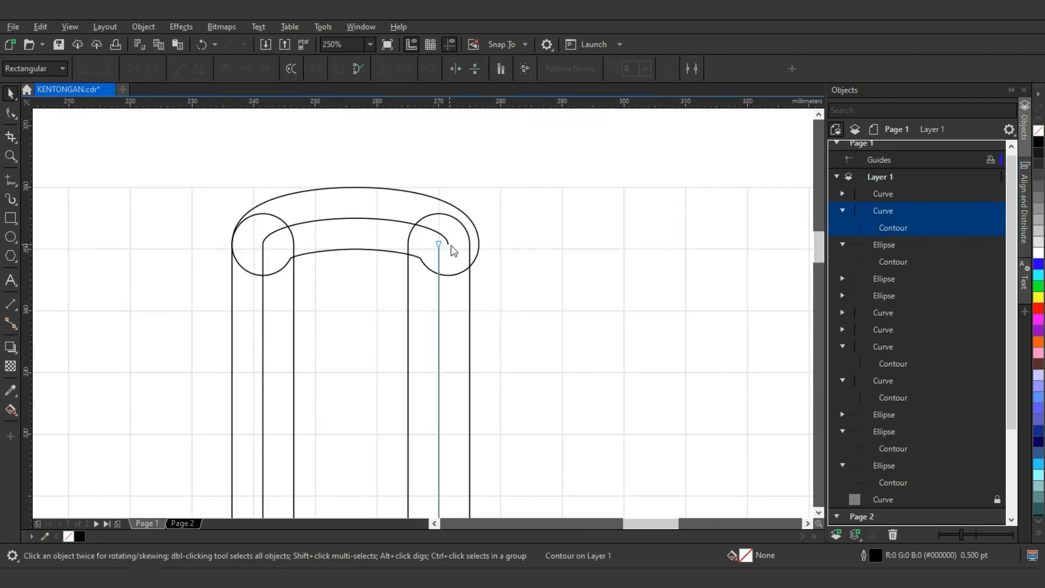
{"action": "left_click", "coordinate": [453, 250]}
{"action": "key", "text": "space"}
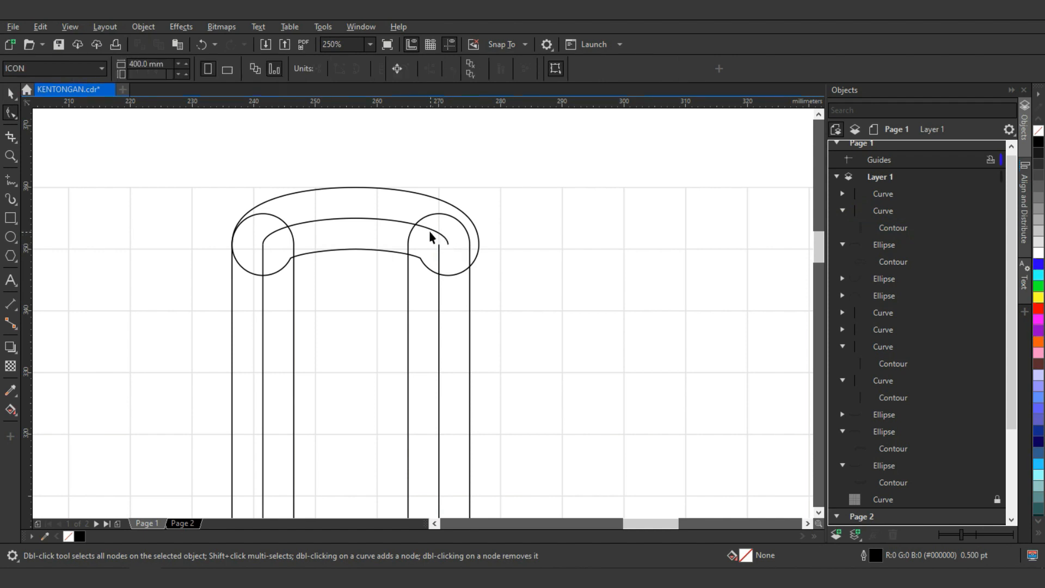
{"action": "left_click", "coordinate": [425, 227]}
{"action": "left_click", "coordinate": [444, 239]}
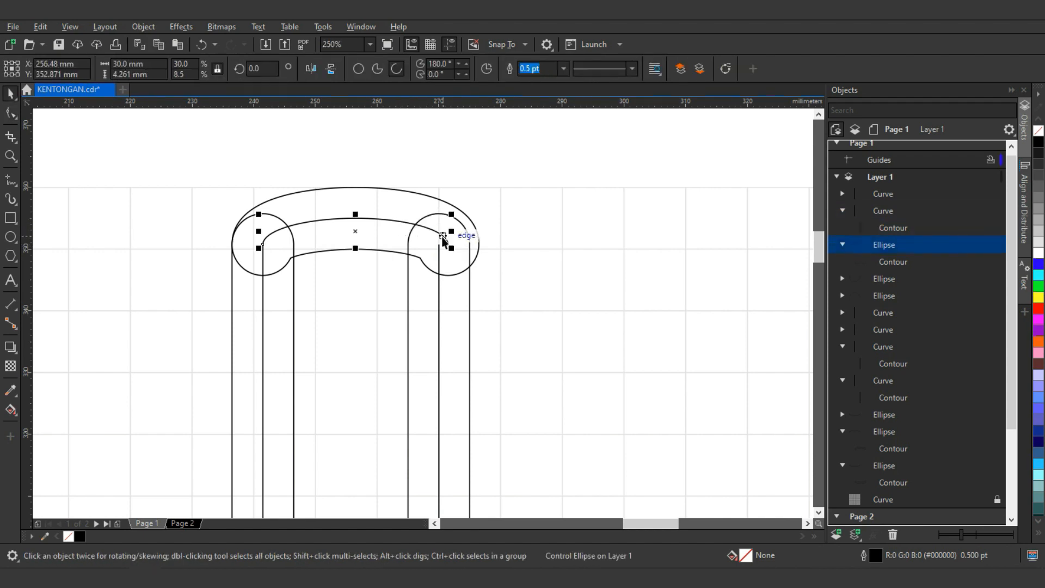
{"action": "left_click_drag", "start_coordinate": [444, 245], "coordinate": [439, 244]}
Move the left handle line so its upper end snaps onto the left end of the upper arc.
{"action": "left_click_drag", "start_coordinate": [348, 286], "coordinate": [375, 279]}
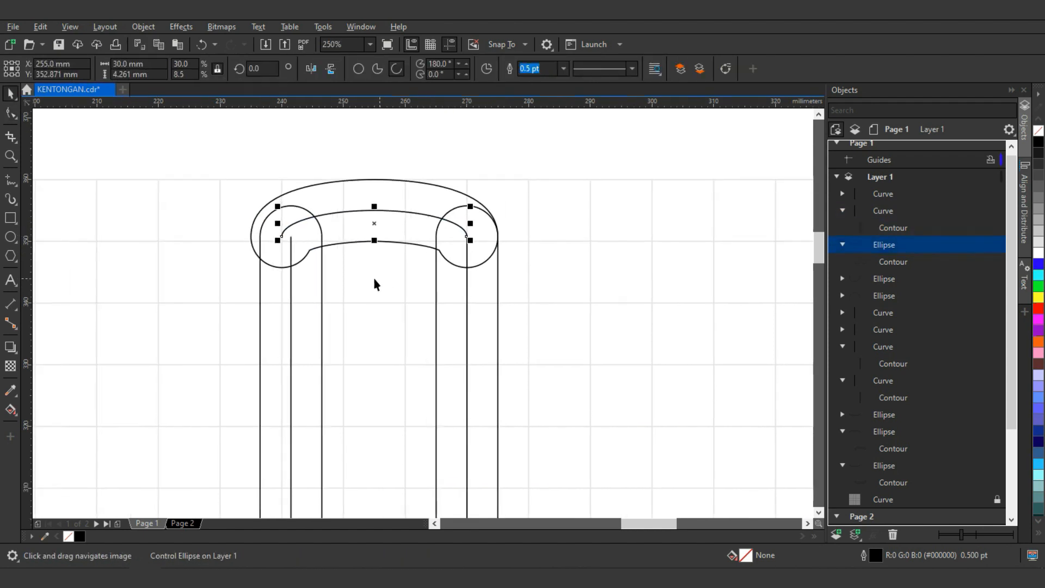
{"action": "left_click", "coordinate": [321, 282]}
{"action": "left_click_drag", "start_coordinate": [288, 238], "coordinate": [284, 236]}
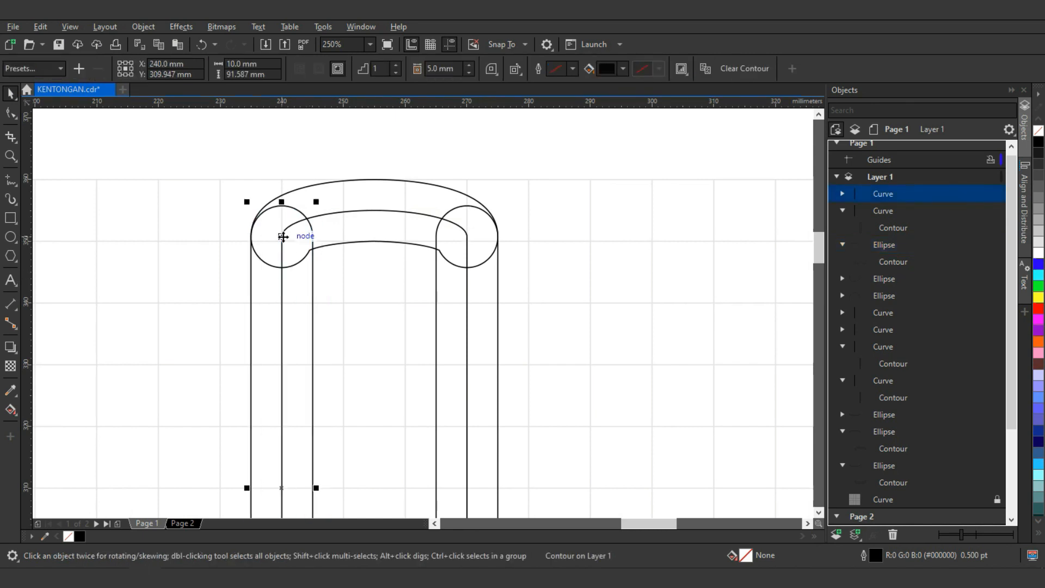
{"action": "scroll", "coordinate": [285, 236], "scroll_direction": "down", "scroll_amount": 1}
{"action": "left_click", "coordinate": [341, 197]}
{"action": "scroll", "coordinate": [356, 235], "scroll_direction": "down", "scroll_amount": 1}
{"action": "left_click_drag", "start_coordinate": [364, 261], "coordinate": [400, 233]}
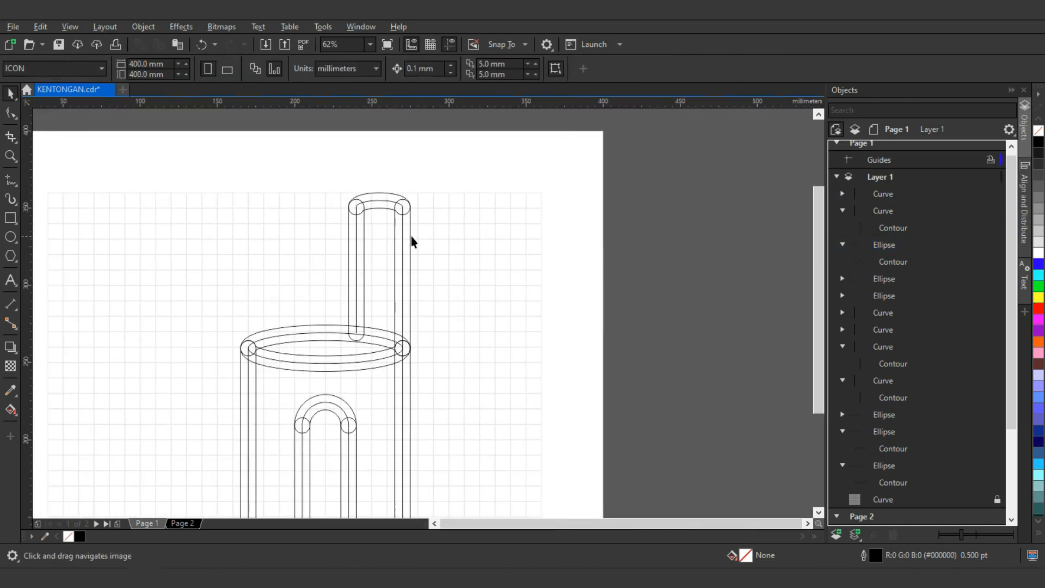
{"action": "scroll", "coordinate": [412, 240], "scroll_direction": "down", "scroll_amount": 1}
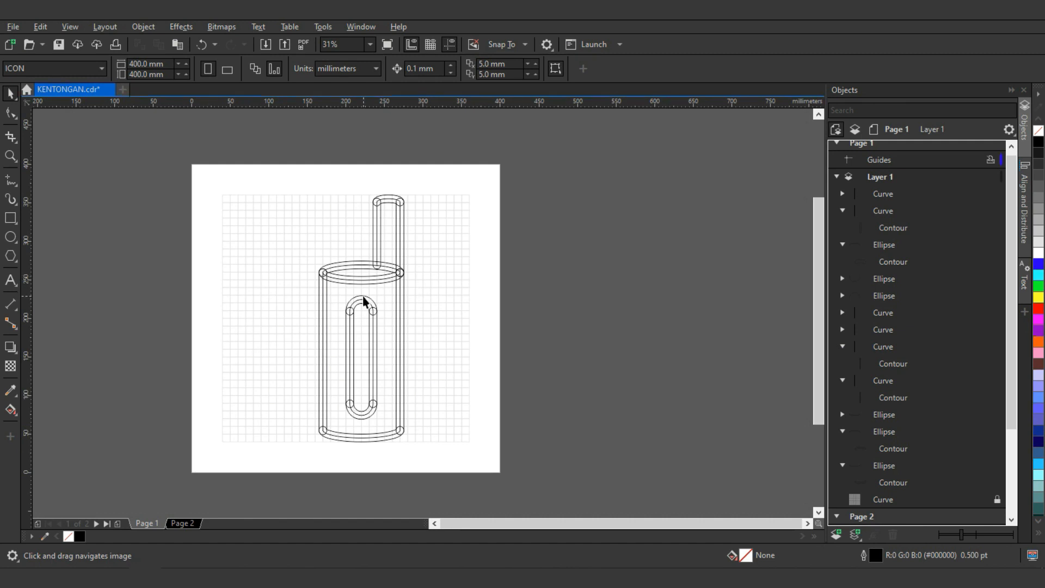
{"action": "left_click_drag", "start_coordinate": [368, 293], "coordinate": [435, 280]}
{"action": "left_click_drag", "start_coordinate": [377, 300], "coordinate": [397, 296]}
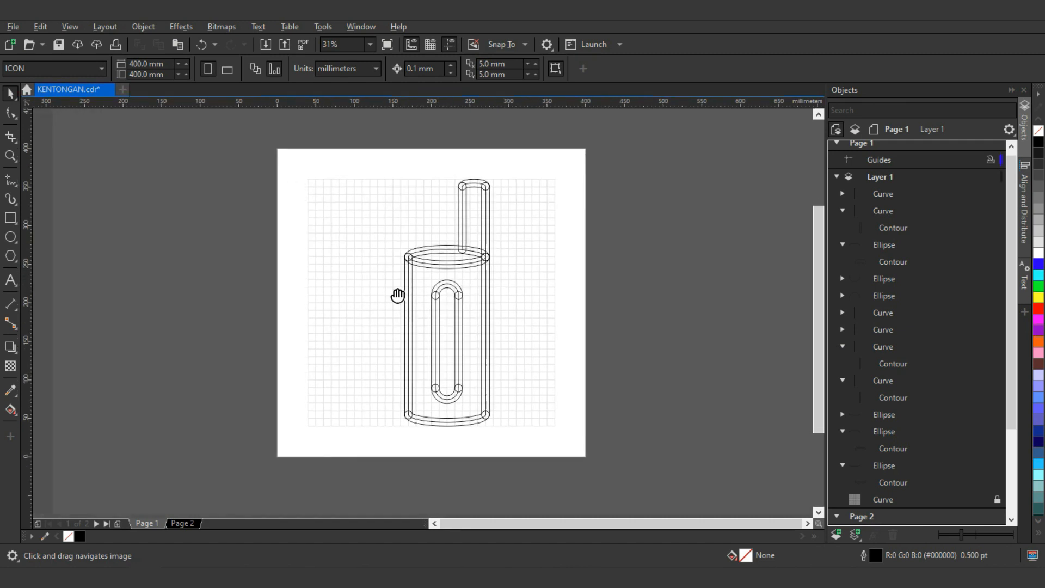
{"action": "scroll", "coordinate": [384, 256], "scroll_direction": "up", "scroll_amount": 1}
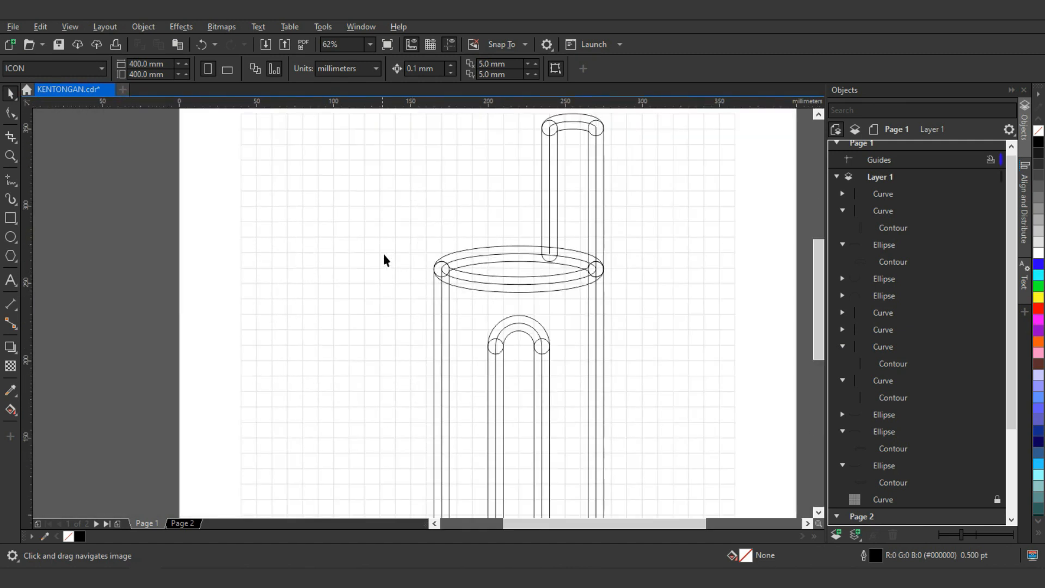
{"action": "scroll", "coordinate": [523, 375], "scroll_direction": "down", "scroll_amount": 2}
{"action": "scroll", "coordinate": [494, 387], "scroll_direction": "up", "scroll_amount": 1}
{"action": "left_click_drag", "start_coordinate": [515, 463], "coordinate": [487, 461]}
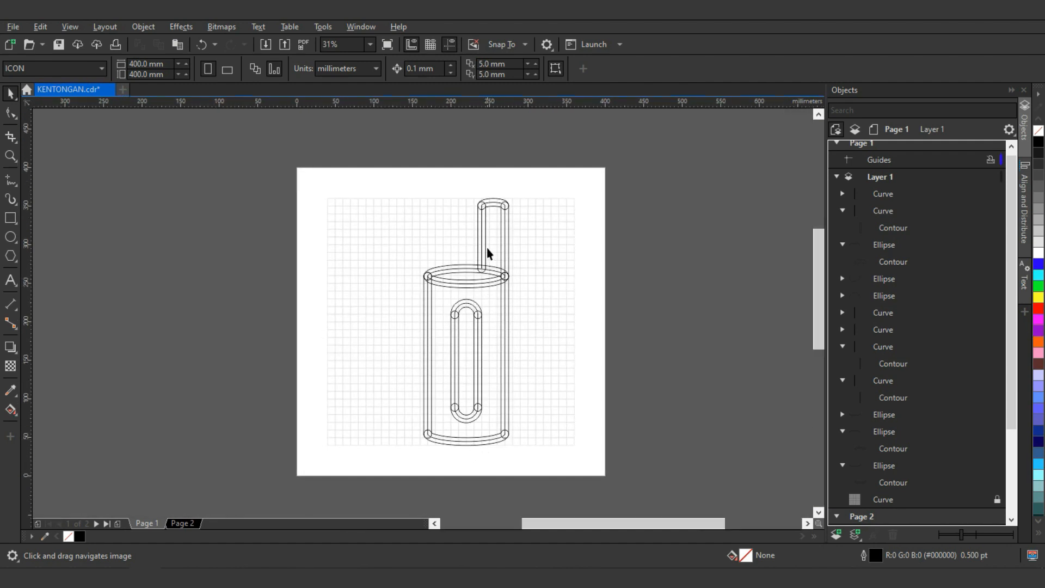
Draw a vertical line 240 mm long for the beater in the empty grid area left of the drum.
{"action": "scroll", "coordinate": [483, 248], "scroll_direction": "up", "scroll_amount": 1}
{"action": "mouse_move", "coordinate": [362, 240]}
{"action": "left_mouse_down"}
{"action": "mouse_move", "coordinate": [395, 218]}
{"action": "mouse_move", "coordinate": [402, 182]}
{"action": "left_mouse_up"}
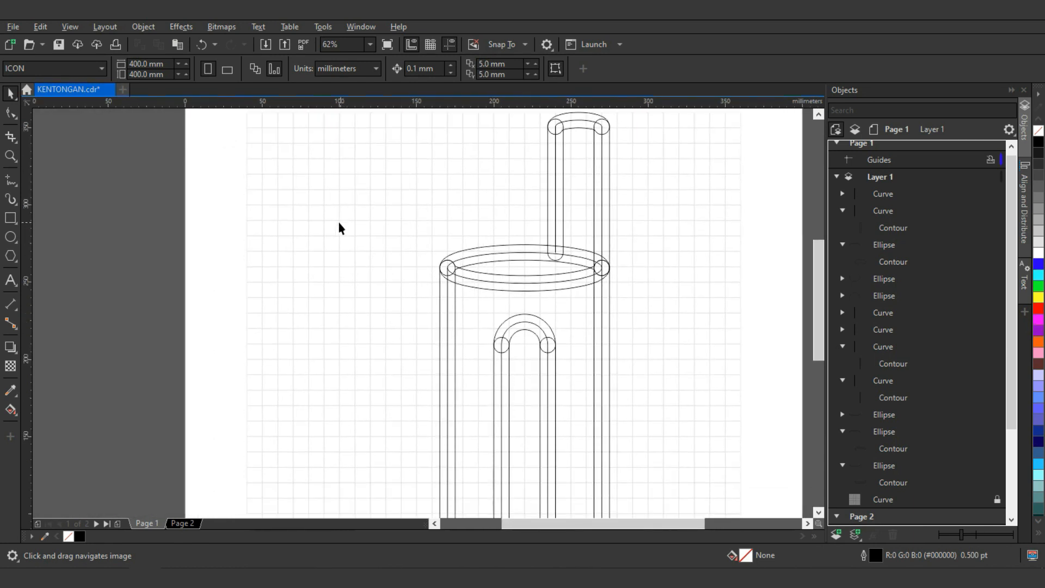
{"action": "key", "text": "F5"}
{"action": "left_click", "coordinate": [342, 207]}
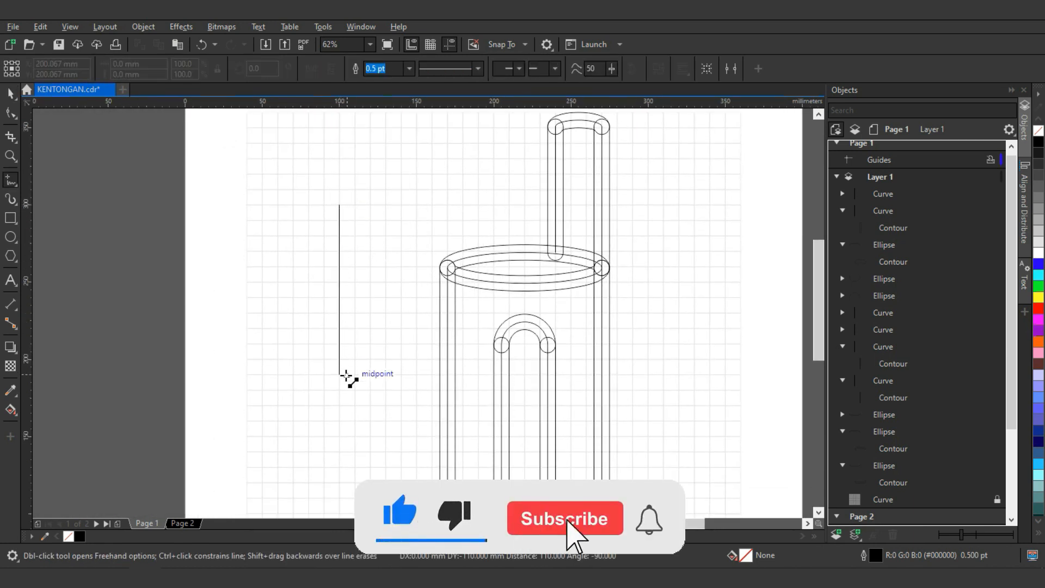
{"action": "left_click_drag", "start_coordinate": [347, 379], "coordinate": [357, 215]}
{"action": "left_click", "coordinate": [356, 416]}
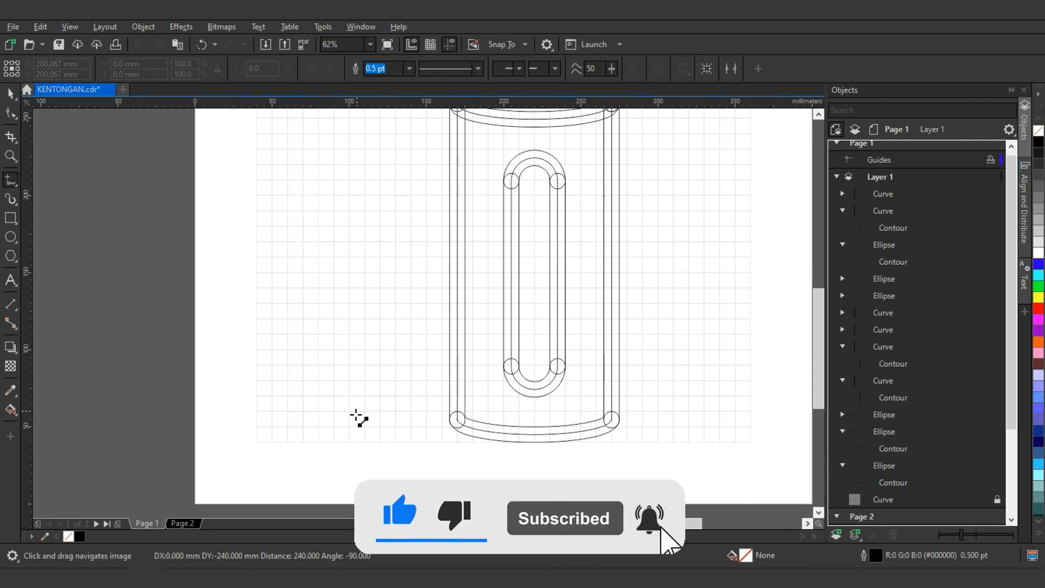
{"action": "left_click_drag", "start_coordinate": [359, 338], "coordinate": [357, 382]}
Repeat the 5 mm contour on the beater line and place a copy 20 mm to its right.
{"action": "key", "text": "ctrl+r"}
{"action": "key", "text": "space"}
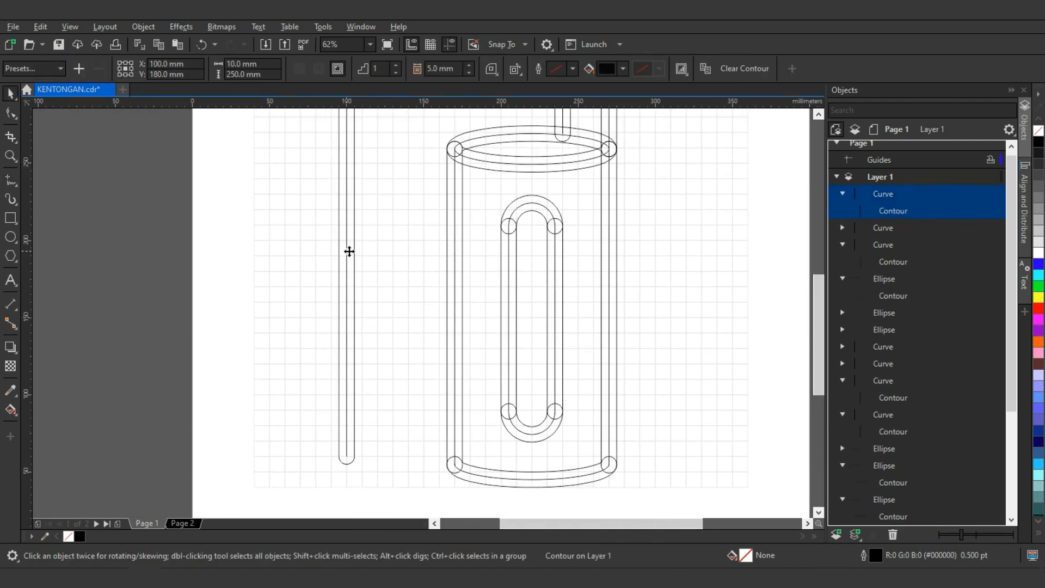
{"action": "left_click_drag", "start_coordinate": [348, 252], "coordinate": [375, 257]}
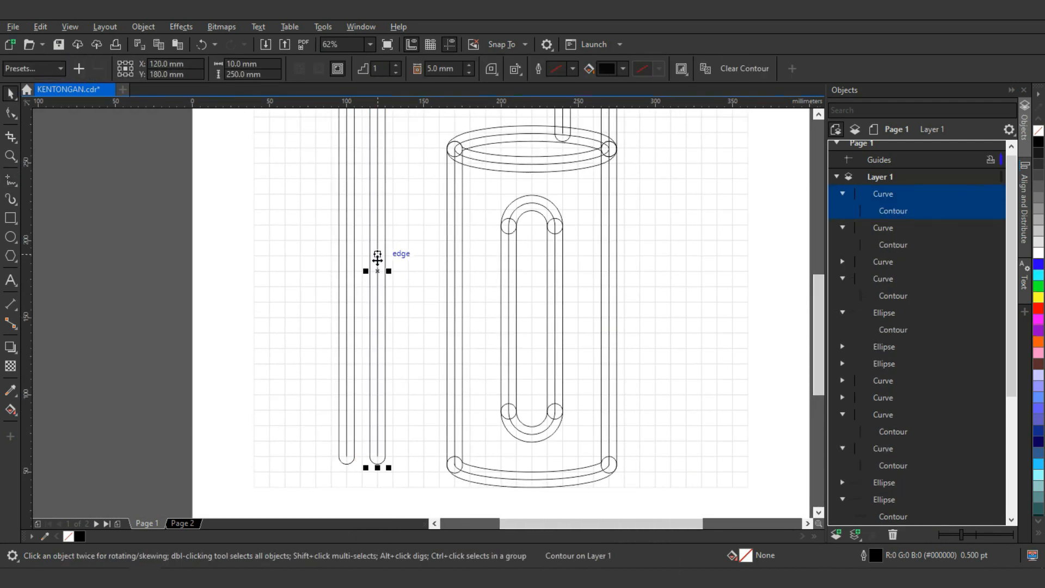
Draw a 20 mm circle spanning the lower ends of the two beater lines, open it into a lower half-arc and repeat the contour.
{"action": "scroll", "coordinate": [359, 368], "scroll_direction": "up", "scroll_amount": 3}
{"action": "key", "text": "F7"}
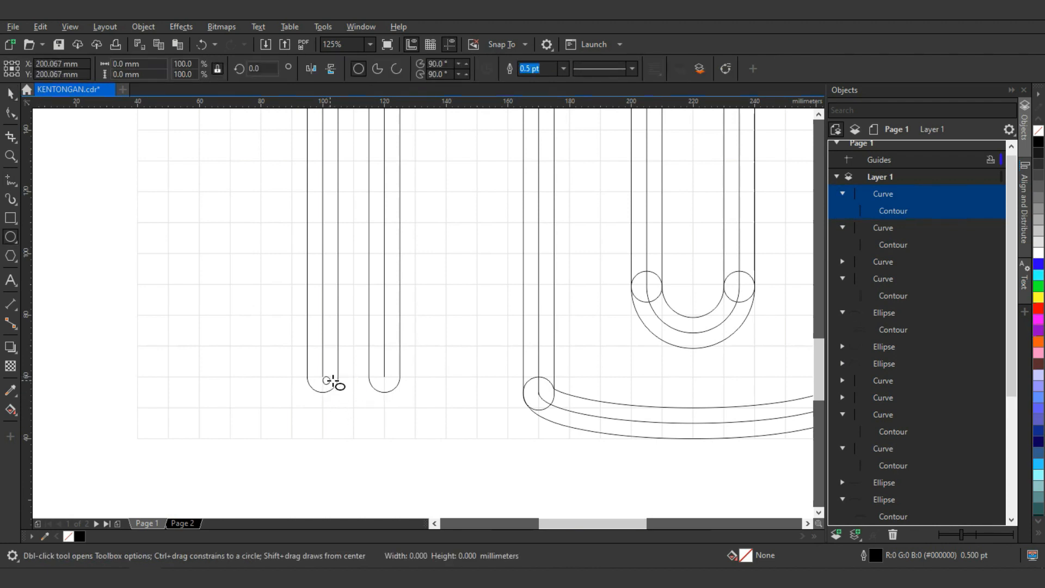
{"action": "mouse_move", "coordinate": [323, 376]}
{"action": "left_mouse_down"}
{"action": "mouse_move", "coordinate": [391, 378]}
{"action": "mouse_move", "coordinate": [361, 407]}
{"action": "mouse_move", "coordinate": [362, 393]}
{"action": "mouse_move", "coordinate": [346, 405]}
{"action": "mouse_move", "coordinate": [385, 388]}
{"action": "mouse_move", "coordinate": [384, 364]}
{"action": "left_mouse_up"}
{"action": "key", "text": "F10"}
{"action": "left_click", "coordinate": [400, 157]}
{"action": "key", "text": "space"}
{"action": "left_click", "coordinate": [385, 408]}
Mirror a copy of the half-arc upward and align it with the top of the right beater line.
{"action": "left_click_drag", "start_coordinate": [355, 415], "coordinate": [359, 470]}
{"action": "right_click", "coordinate": [357, 357]}
{"action": "scroll", "coordinate": [358, 357], "scroll_direction": "down", "scroll_amount": 1}
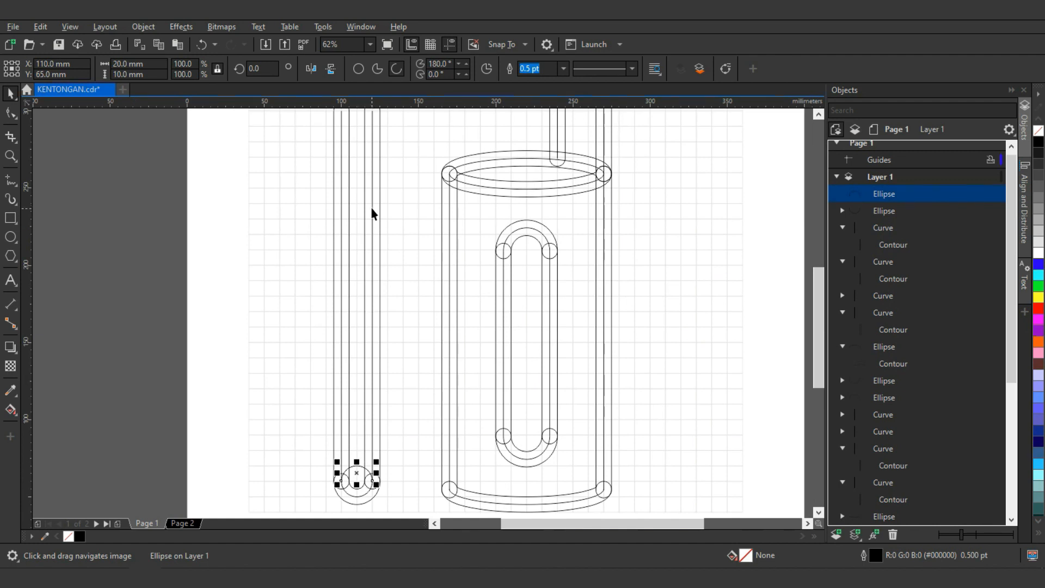
{"action": "left_click_drag", "start_coordinate": [372, 235], "coordinate": [374, 402]}
{"action": "left_click", "coordinate": [374, 279], "text": "shift"}
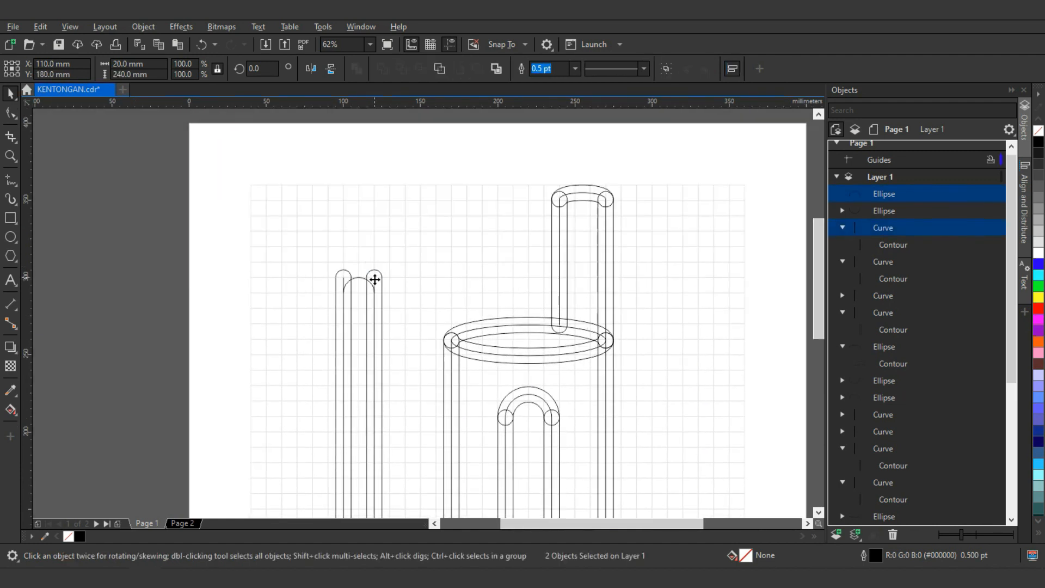
{"action": "scroll", "coordinate": [375, 279], "scroll_direction": "up", "scroll_amount": 1}
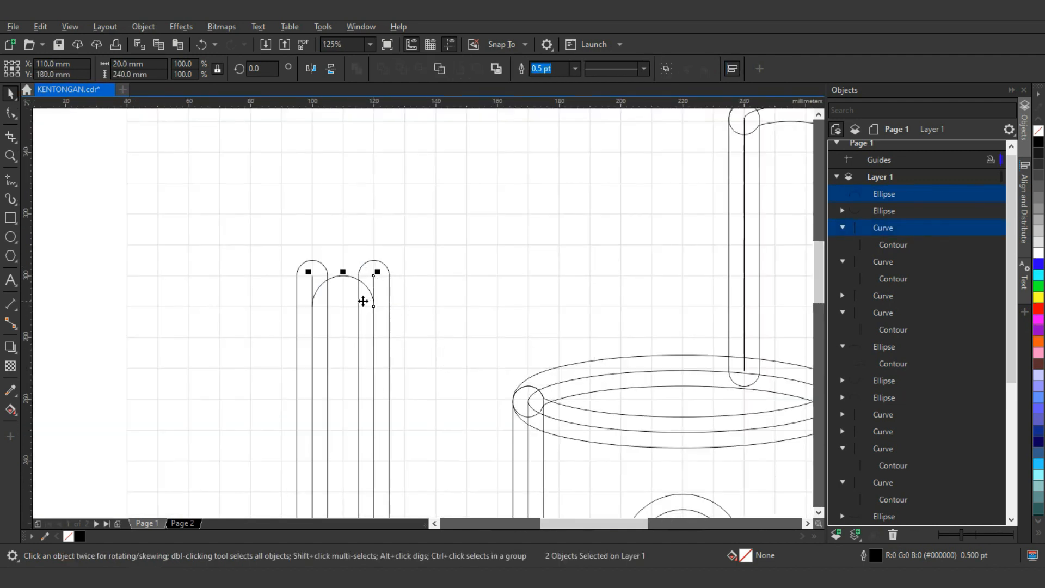
Move the mirrored arc up onto the upper ends of the beater lines and repeat the contour on it.
{"action": "left_click", "coordinate": [381, 301]}
{"action": "left_click", "coordinate": [350, 295]}
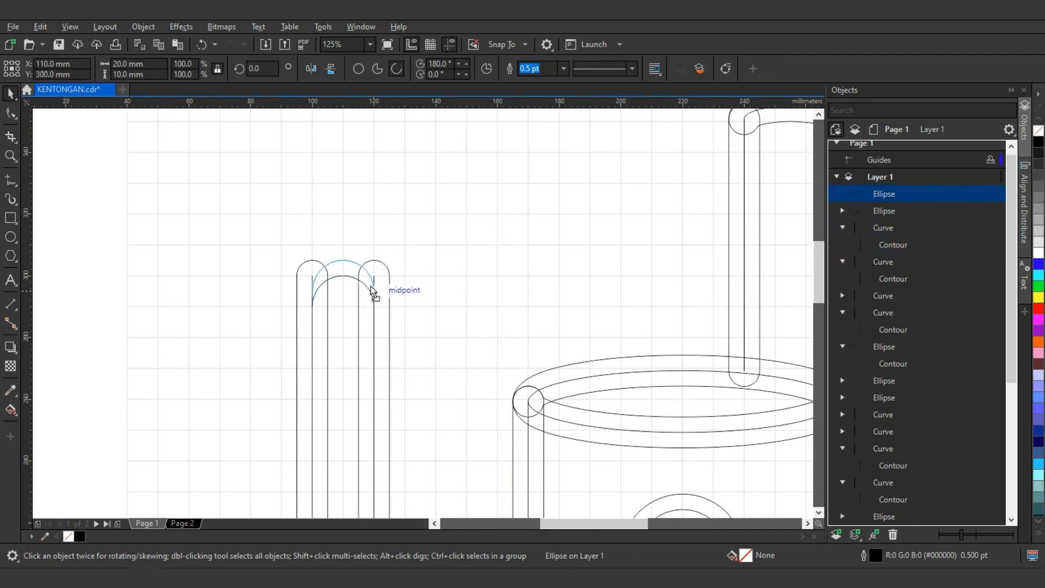
{"action": "left_click_drag", "start_coordinate": [371, 287], "coordinate": [344, 227]}
{"action": "key", "text": "ctrl+r"}
Group all the beater's objects, group all the drum's objects separately, and select both groups.
{"action": "scroll", "coordinate": [362, 274], "scroll_direction": "down", "scroll_amount": 2}
{"action": "left_click_drag", "start_coordinate": [369, 454], "coordinate": [368, 452]}
{"action": "key", "text": "ctrl+g"}
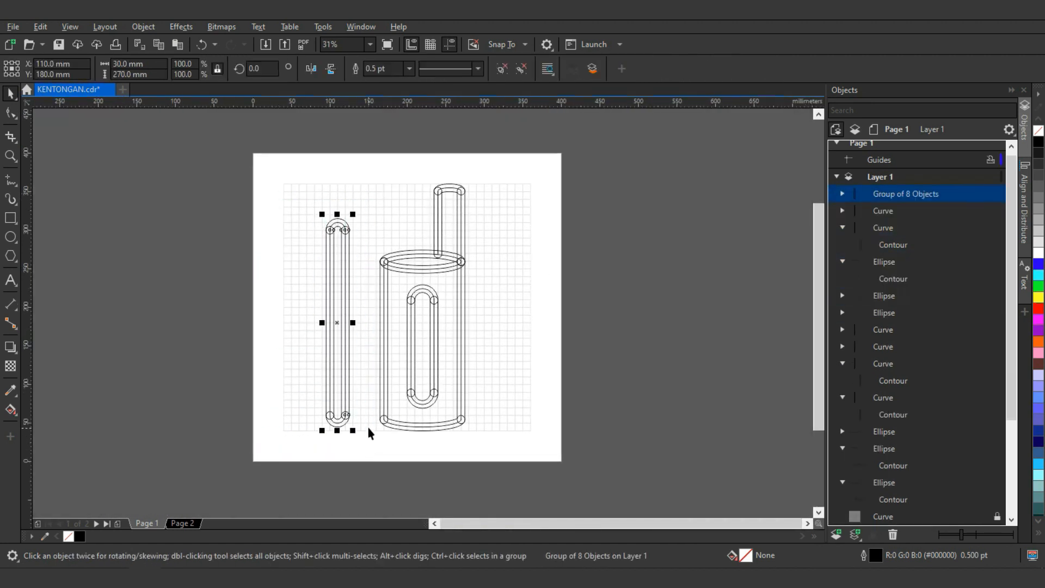
{"action": "key", "text": "ctrl+g"}
{"action": "left_click_drag", "start_coordinate": [368, 166], "coordinate": [477, 458]}
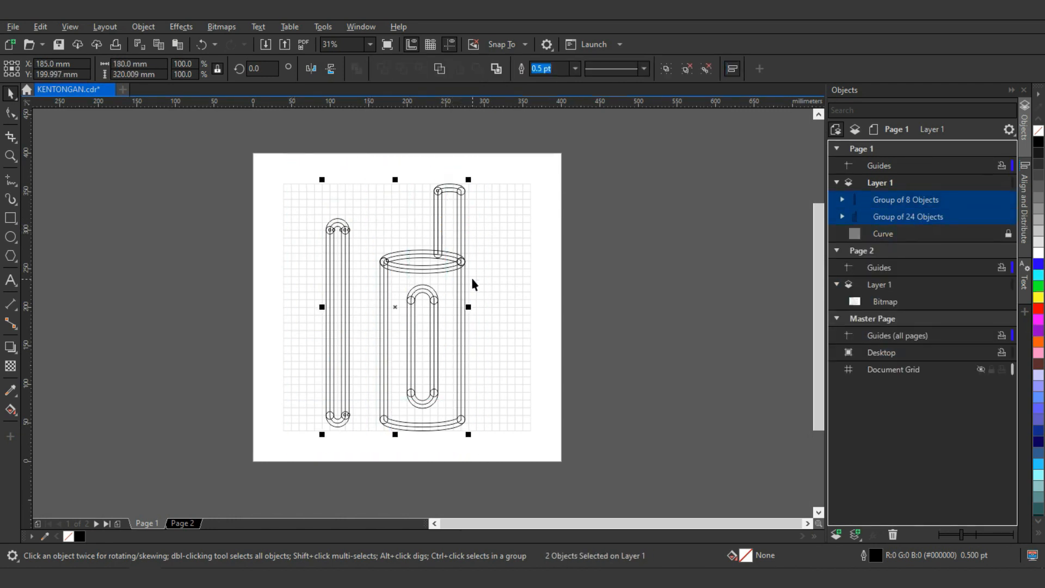
Rotate the beater and drum groups together 45° clockwise.
{"action": "left_click", "coordinate": [463, 268]}
{"action": "left_click_drag", "start_coordinate": [472, 175], "coordinate": [509, 273]}
{"action": "left_click", "coordinate": [506, 225]}
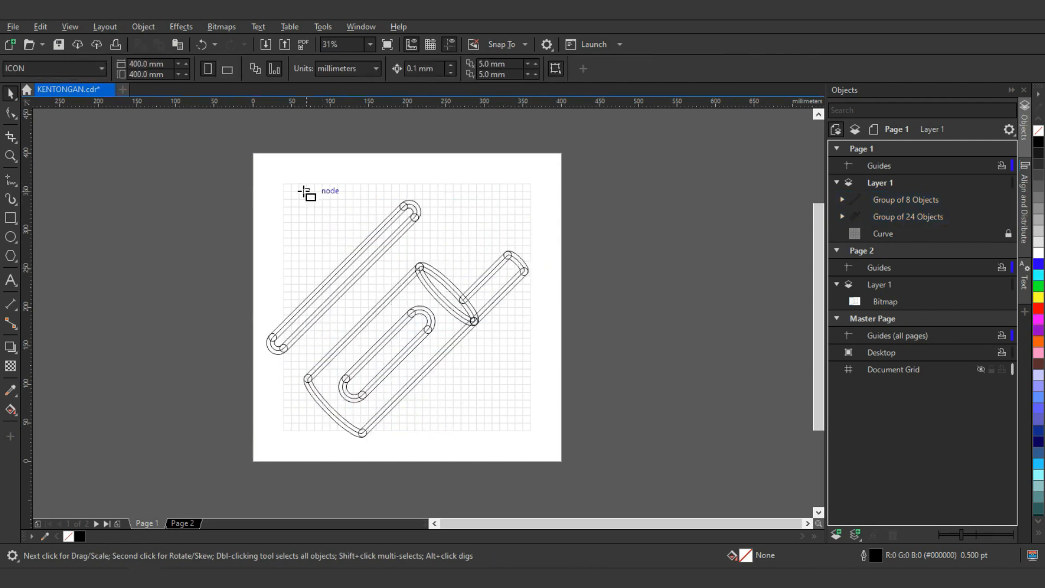
Draw a 320 x 320 mm rectangle over the grid and align the drum group to its right and bottom edges.
{"action": "key", "text": "F6"}
{"action": "left_click_drag", "start_coordinate": [283, 184], "coordinate": [531, 430]}
{"action": "key", "text": "space"}
{"action": "left_click", "coordinate": [474, 307]}
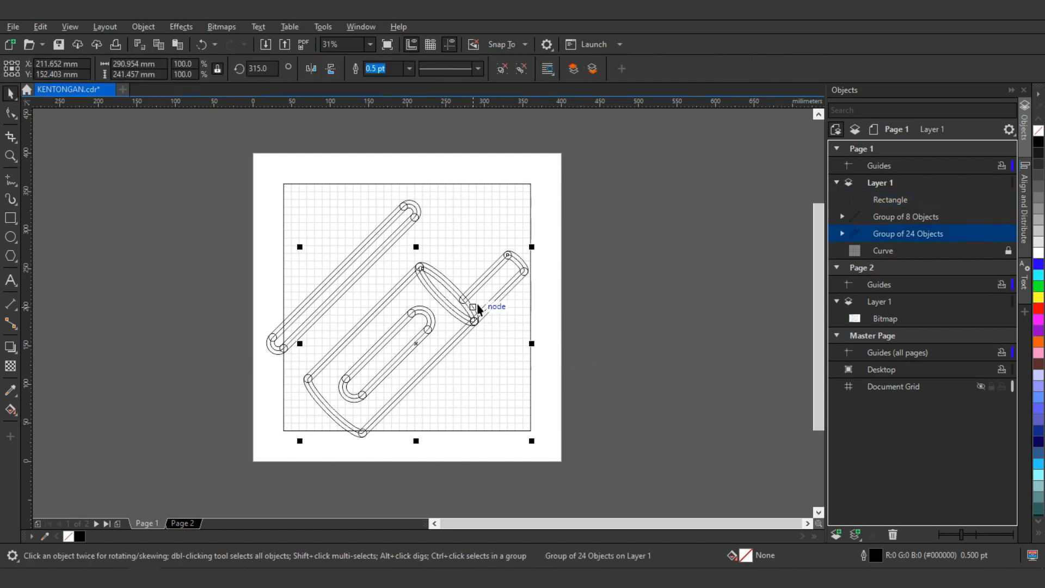
{"action": "left_click", "coordinate": [524, 335], "text": "shift"}
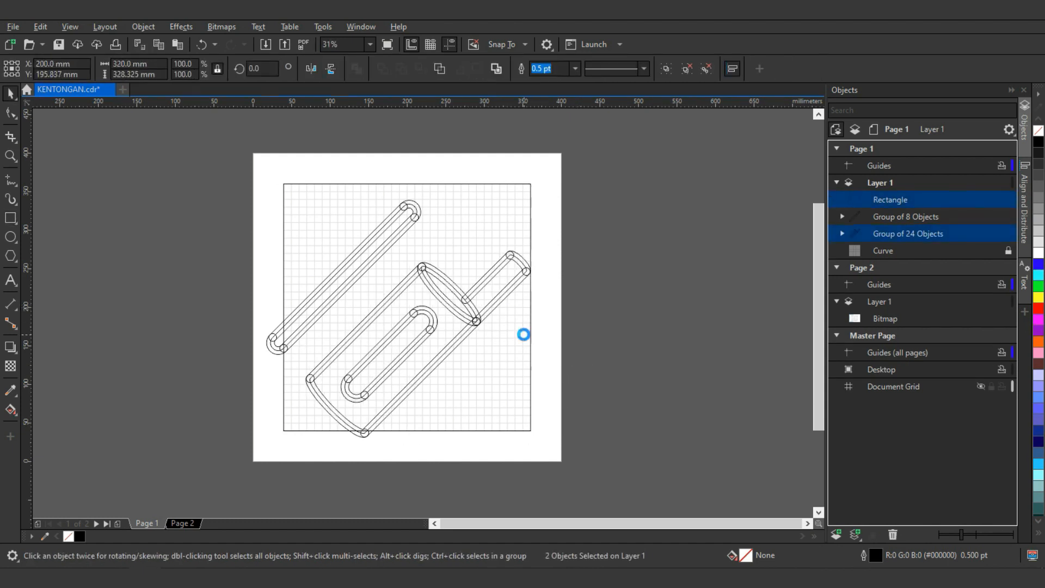
{"action": "key", "text": "b"}
Align the beater group to the left and top edges of the rectangle.
{"action": "left_click", "coordinate": [372, 231]}
{"action": "left_click", "coordinate": [381, 231]}
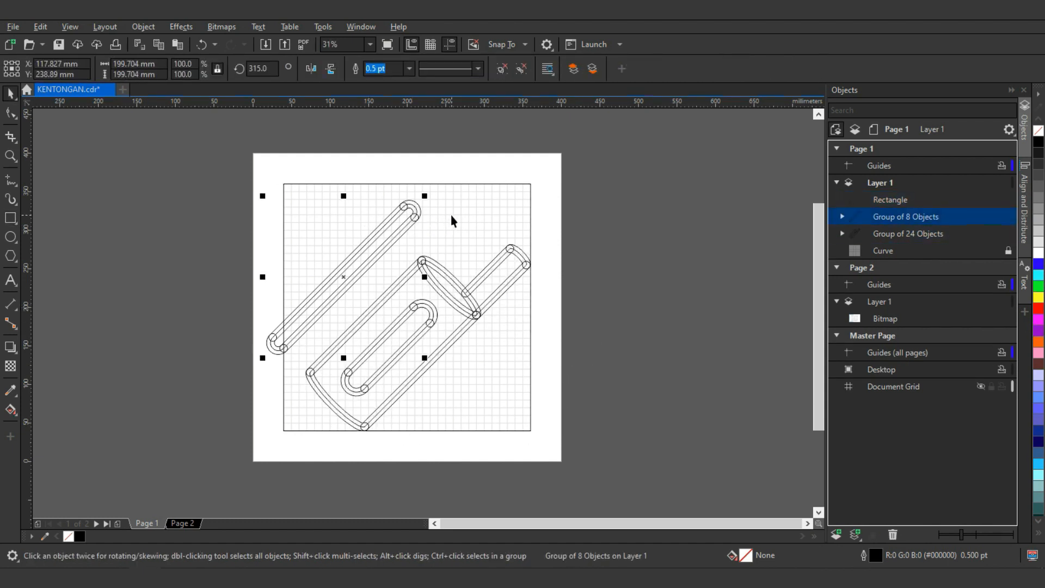
{"action": "left_click", "coordinate": [451, 197], "text": "shift"}
{"action": "key", "text": "l"}
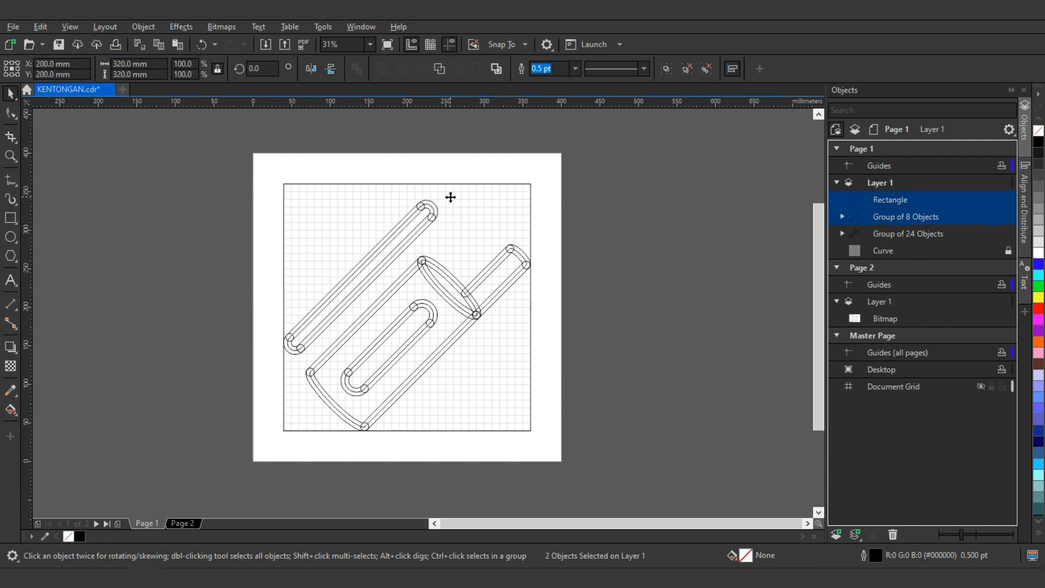
{"action": "key", "text": "t"}
Delete the alignment rectangle, select both groups and switch the view from wireframe to full colour.
{"action": "left_click", "coordinate": [571, 220]}
{"action": "left_click", "coordinate": [502, 204]}
{"action": "key", "text": "Delete"}
{"action": "mouse_move", "coordinate": [590, 163]}
{"action": "left_mouse_down"}
{"action": "mouse_move", "coordinate": [487, 313]}
{"action": "mouse_move", "coordinate": [250, 488]}
{"action": "left_mouse_up"}
{"action": "key", "text": "shift+F9"}
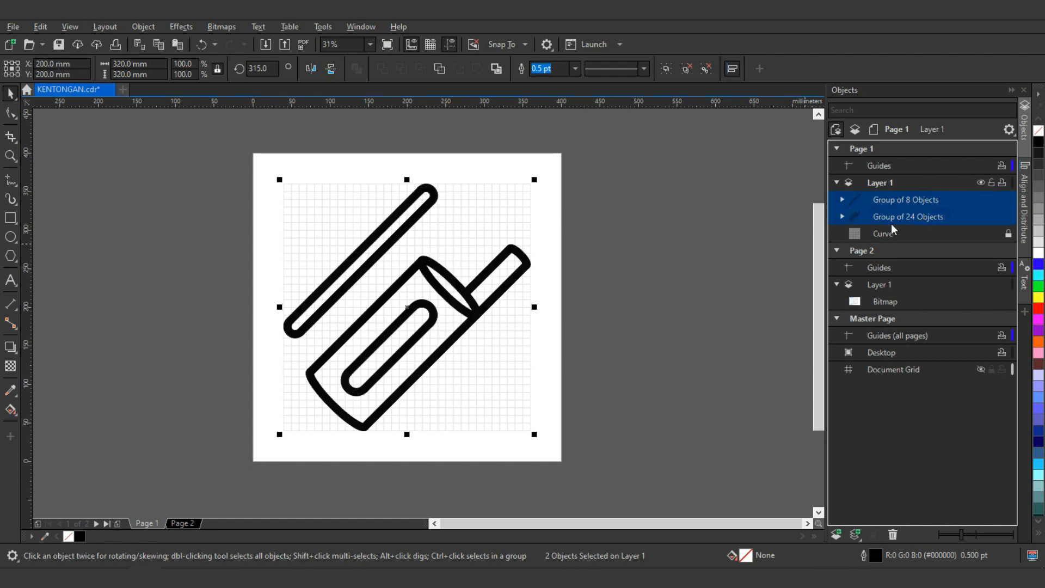
Examine the finished icon up close and in a full-screen preview.
{"action": "key", "text": "z"}
{"action": "mouse_move", "coordinate": [267, 168]}
{"action": "left_mouse_down"}
{"action": "mouse_move", "coordinate": [527, 449]}
{"action": "mouse_move", "coordinate": [539, 441]}
{"action": "left_mouse_up"}
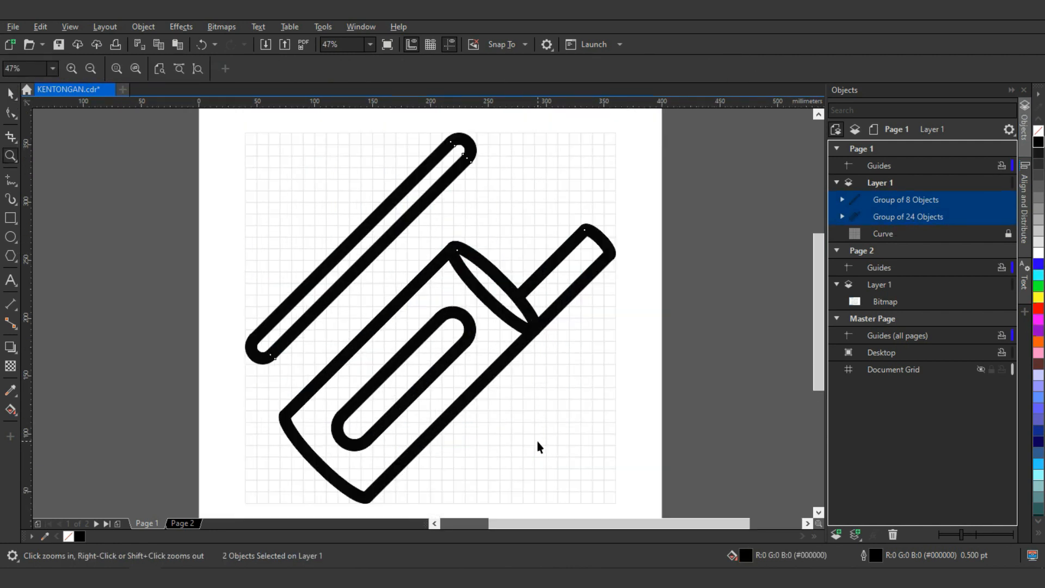
{"action": "key", "text": "F9"}
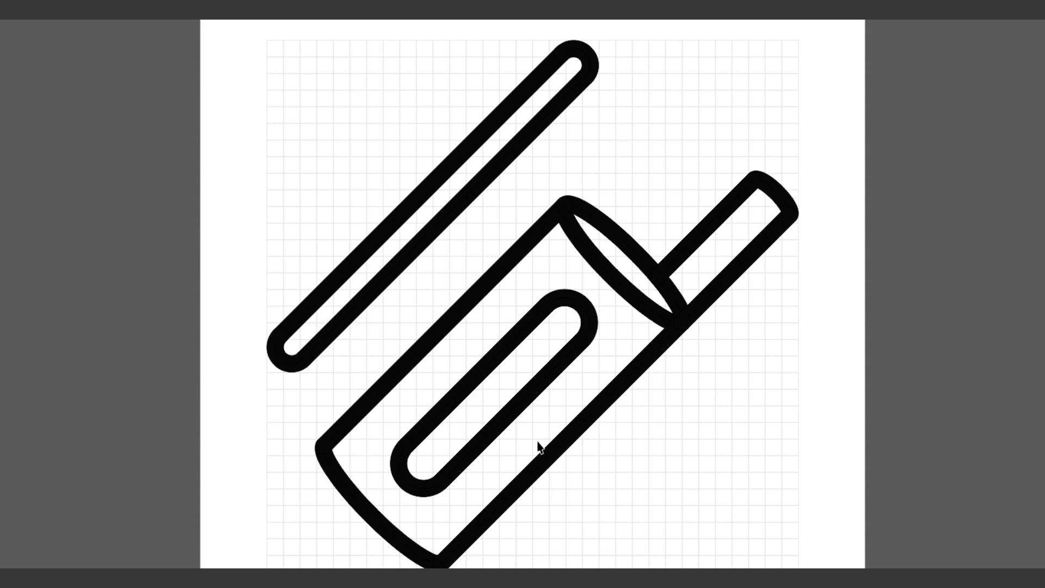
{"action": "key", "text": "F3"}
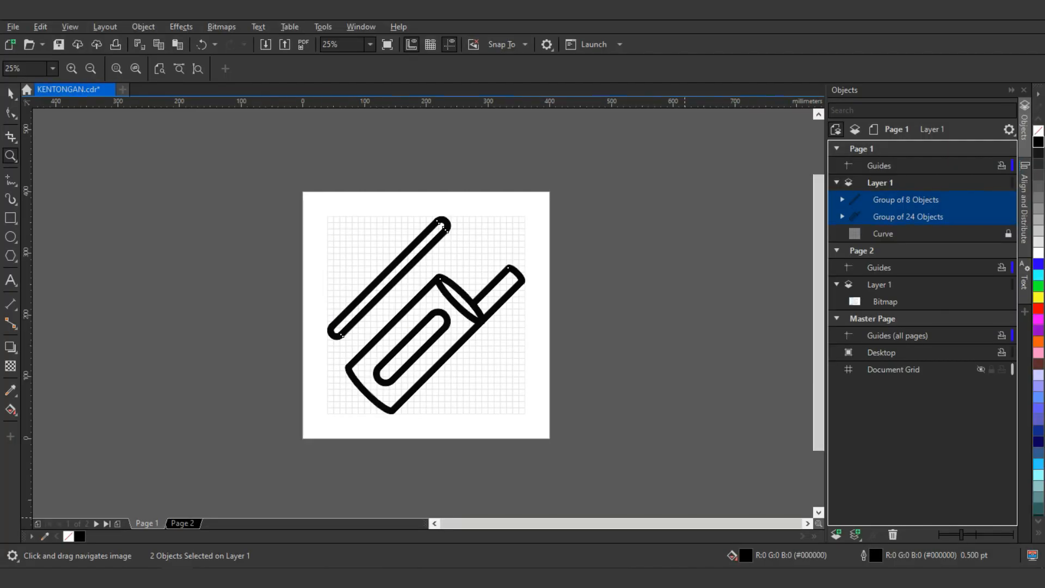